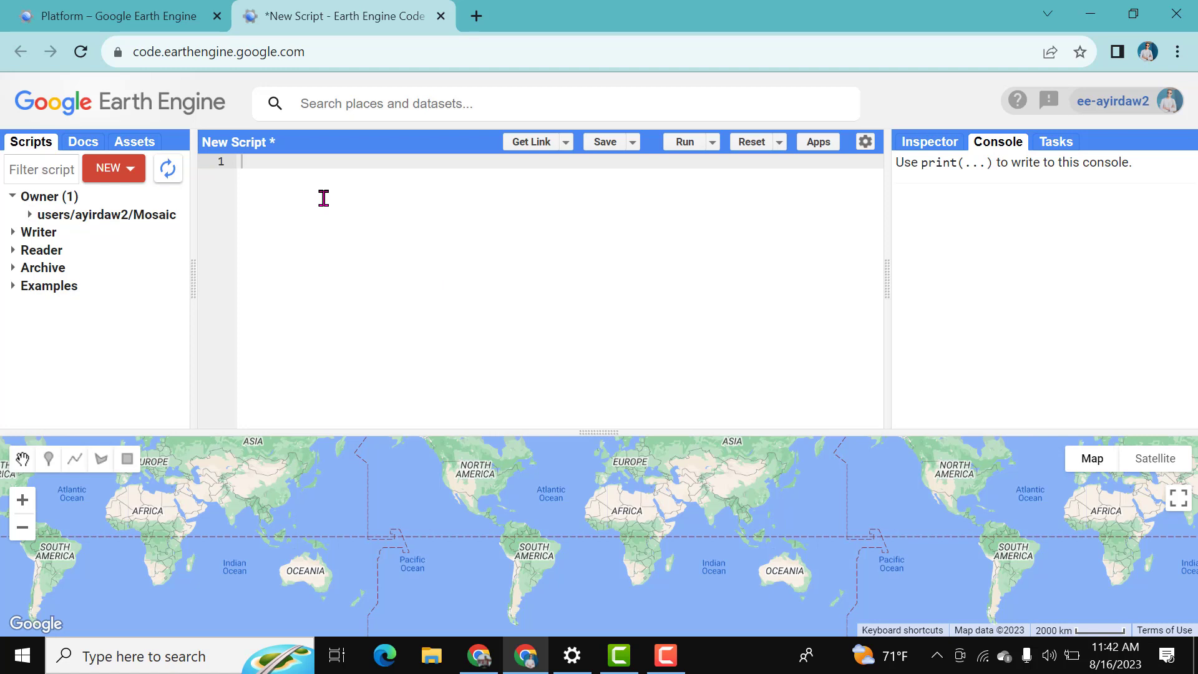
Step: Open the API documentation for the first ee.Algorithms.FMask method, read its signature and arguments, and close it
{"action": "left_click", "coordinate": [87, 142]}
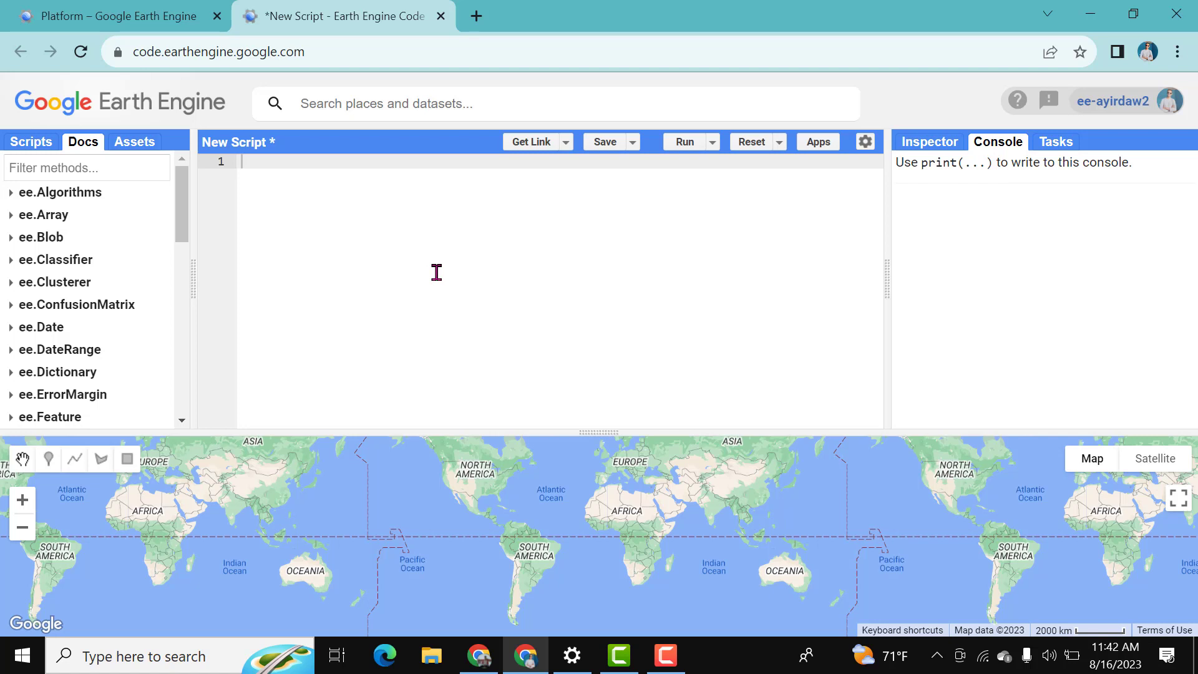
{"action": "left_click", "coordinate": [12, 195]}
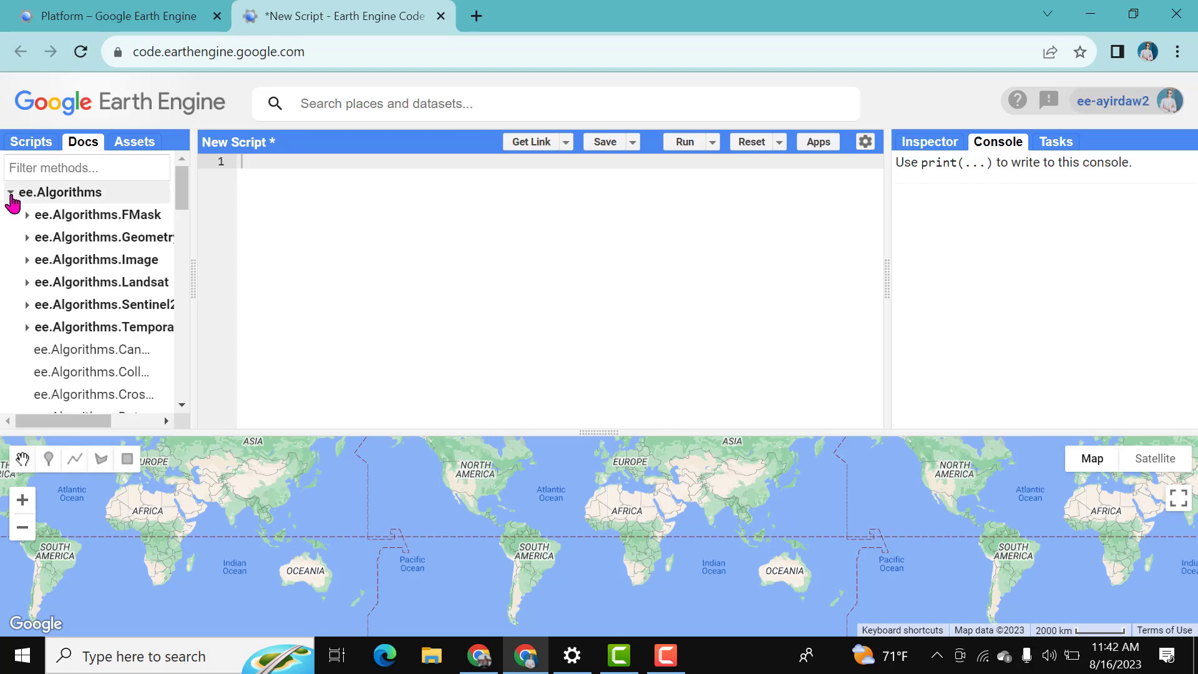
{"action": "left_click", "coordinate": [27, 215]}
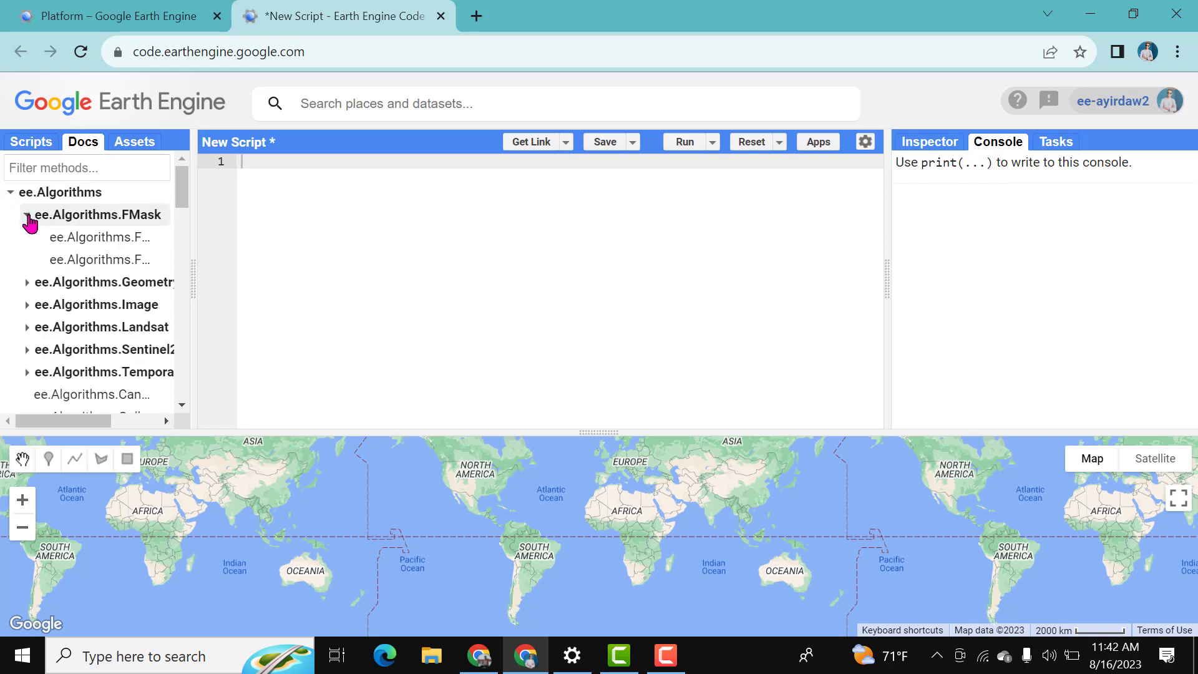
{"action": "right_click", "coordinate": [77, 243]}
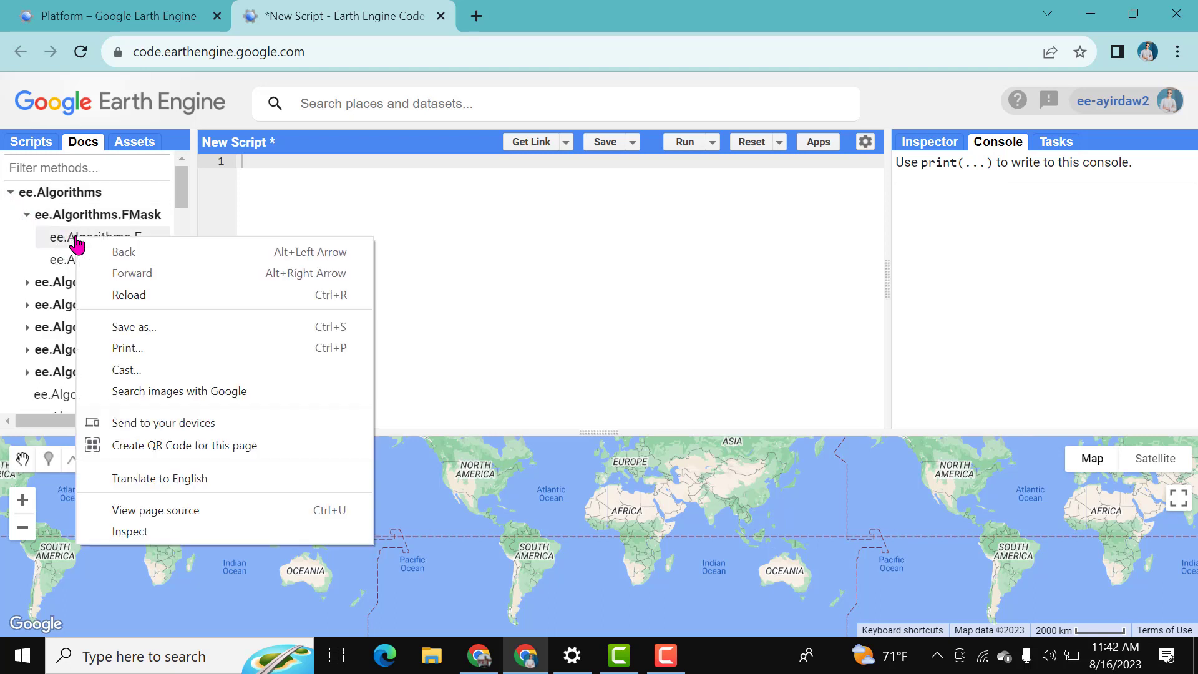
{"action": "double_click", "coordinate": [76, 239]}
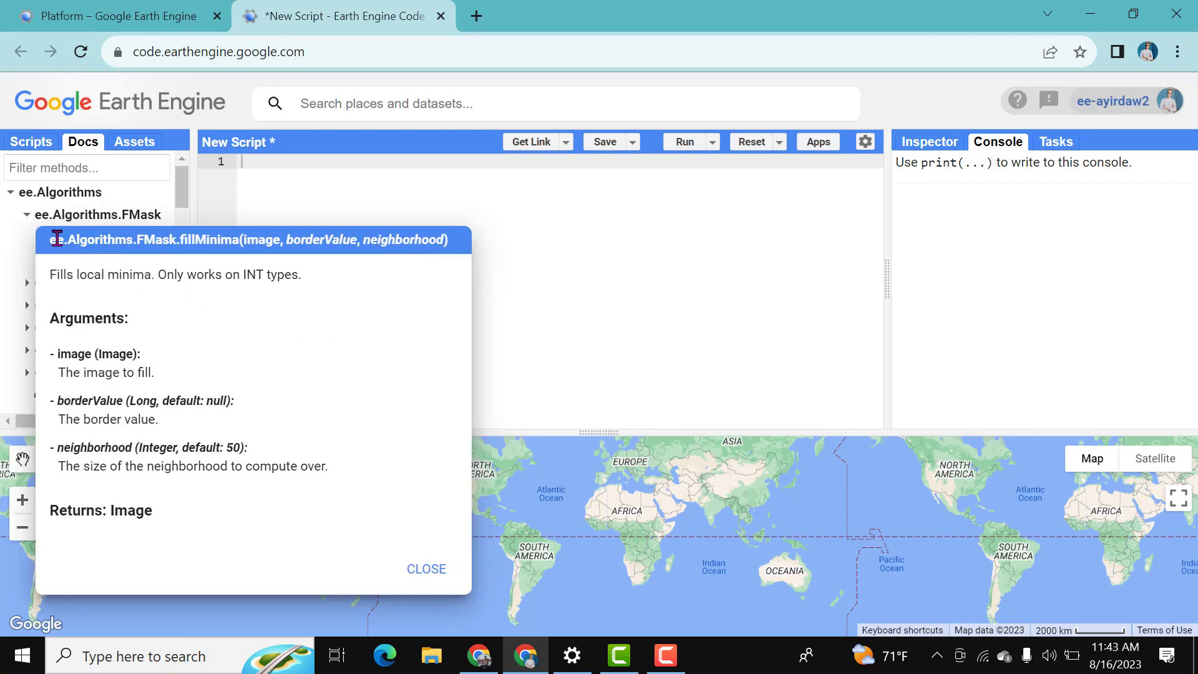
{"action": "left_click_drag", "start_coordinate": [54, 237], "coordinate": [332, 239]}
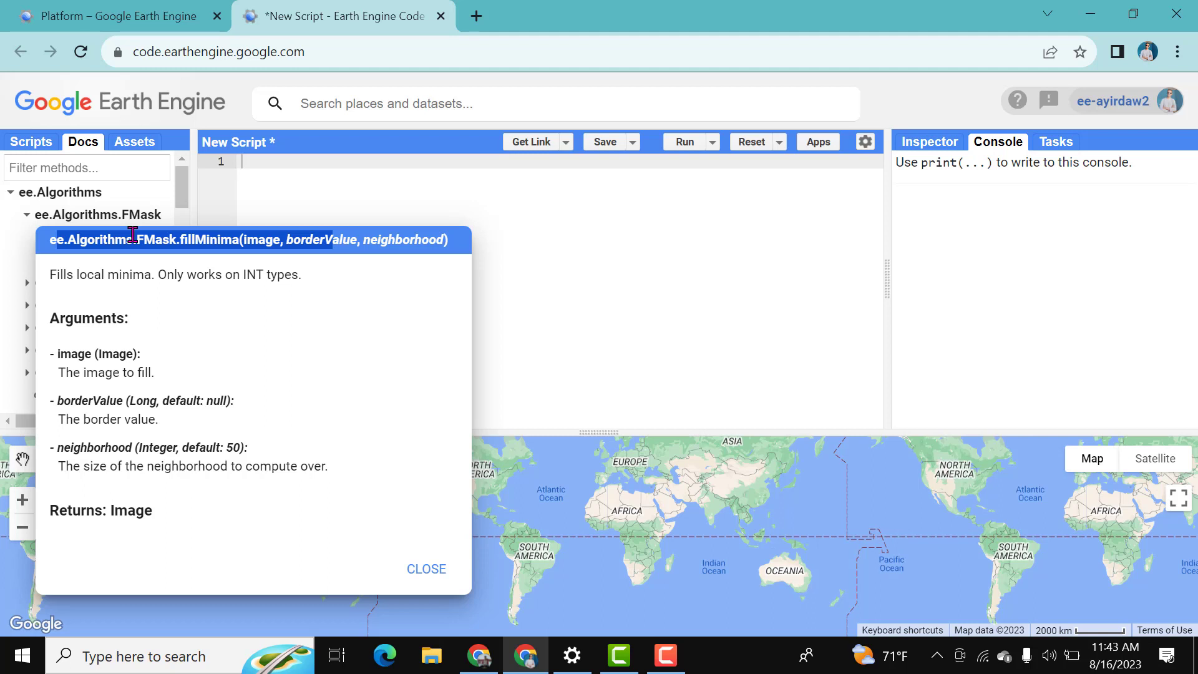
{"action": "left_click", "coordinate": [276, 209]}
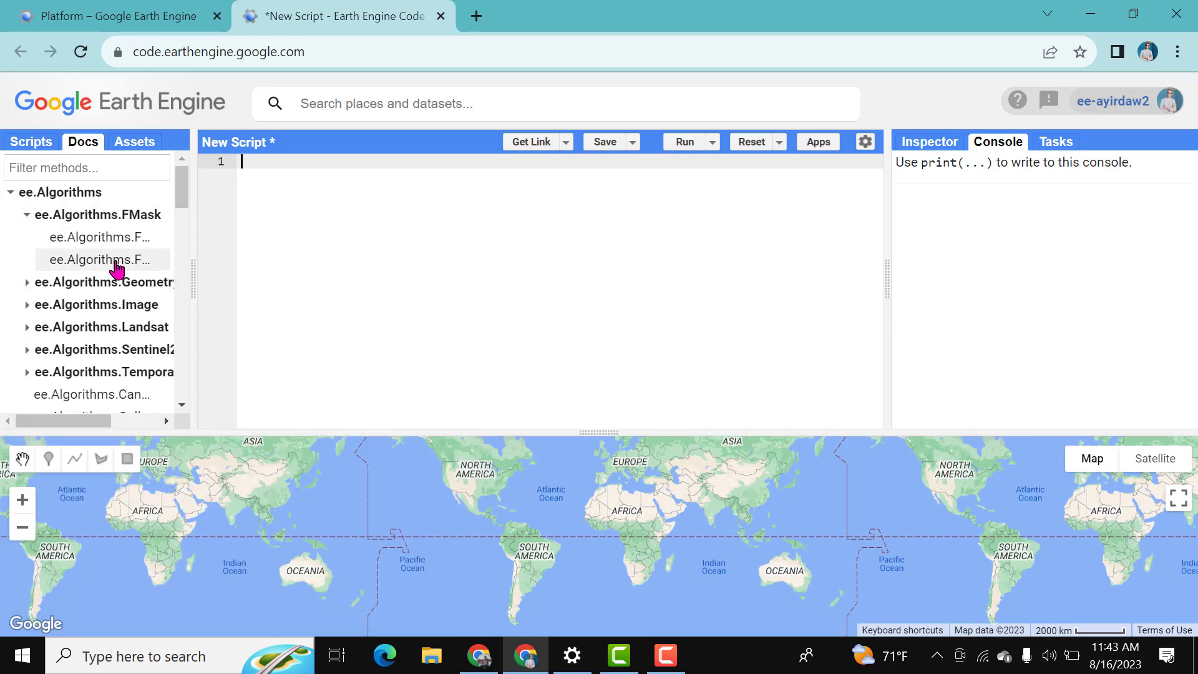
Step: View the asset list, the map inspector and the list of submitted tasks
{"action": "left_click", "coordinate": [147, 145]}
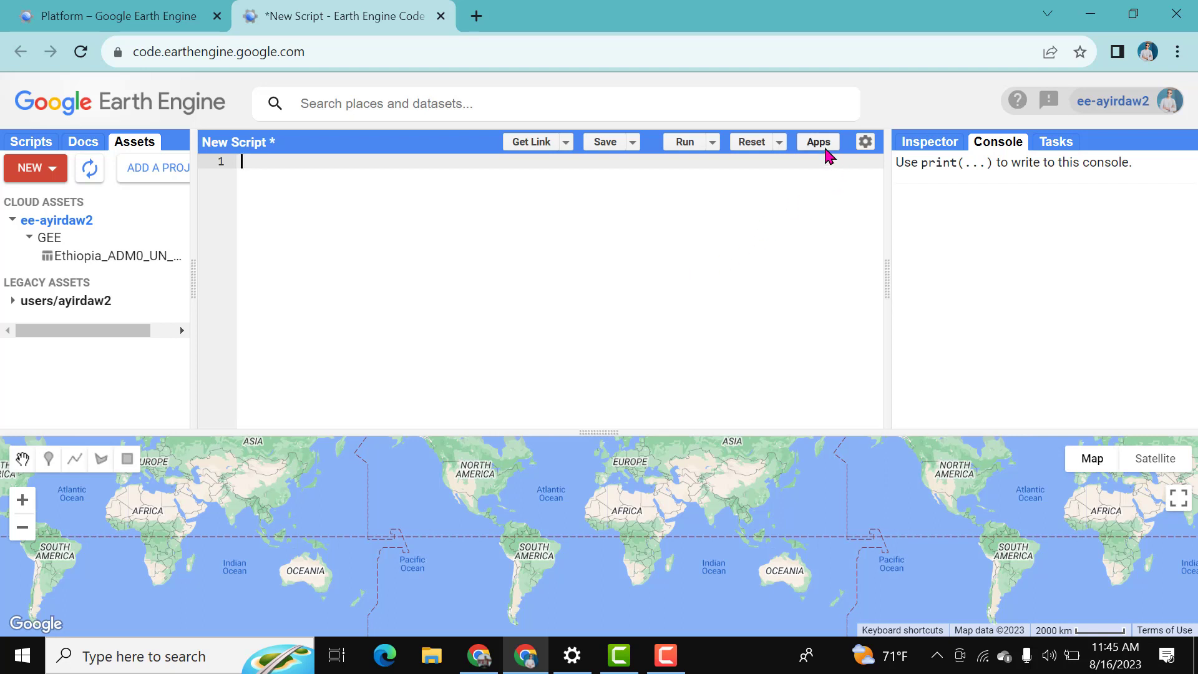
{"action": "left_click", "coordinate": [941, 156]}
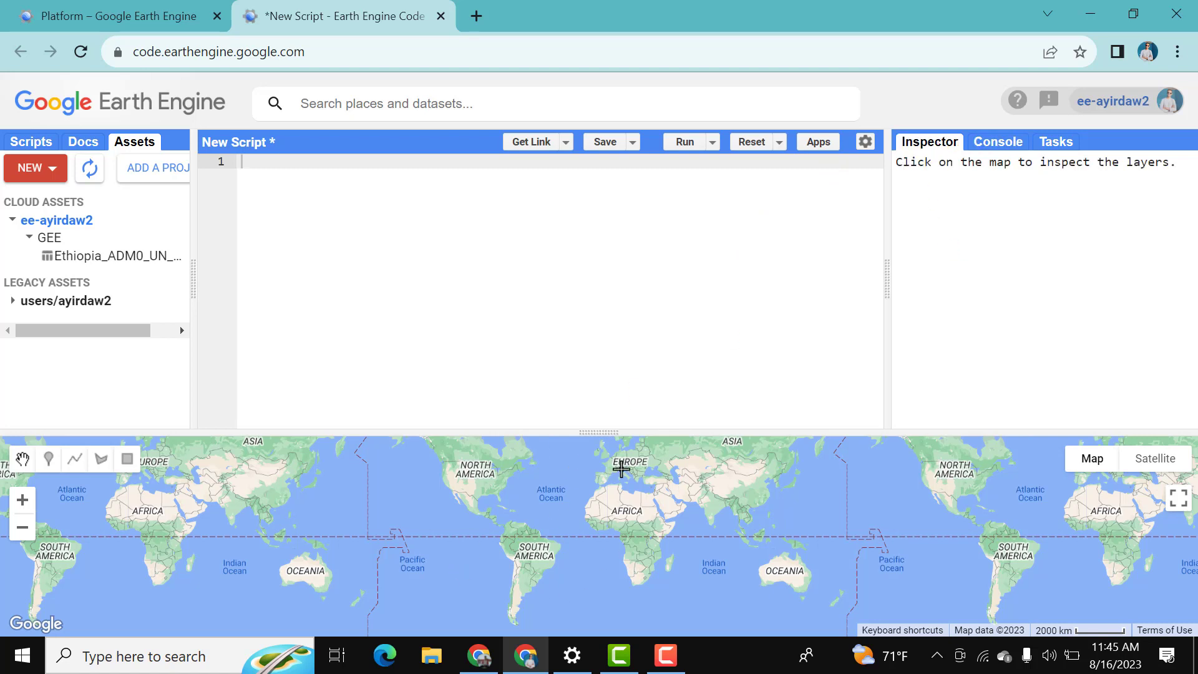
{"action": "left_click_drag", "start_coordinate": [994, 158], "coordinate": [975, 141]}
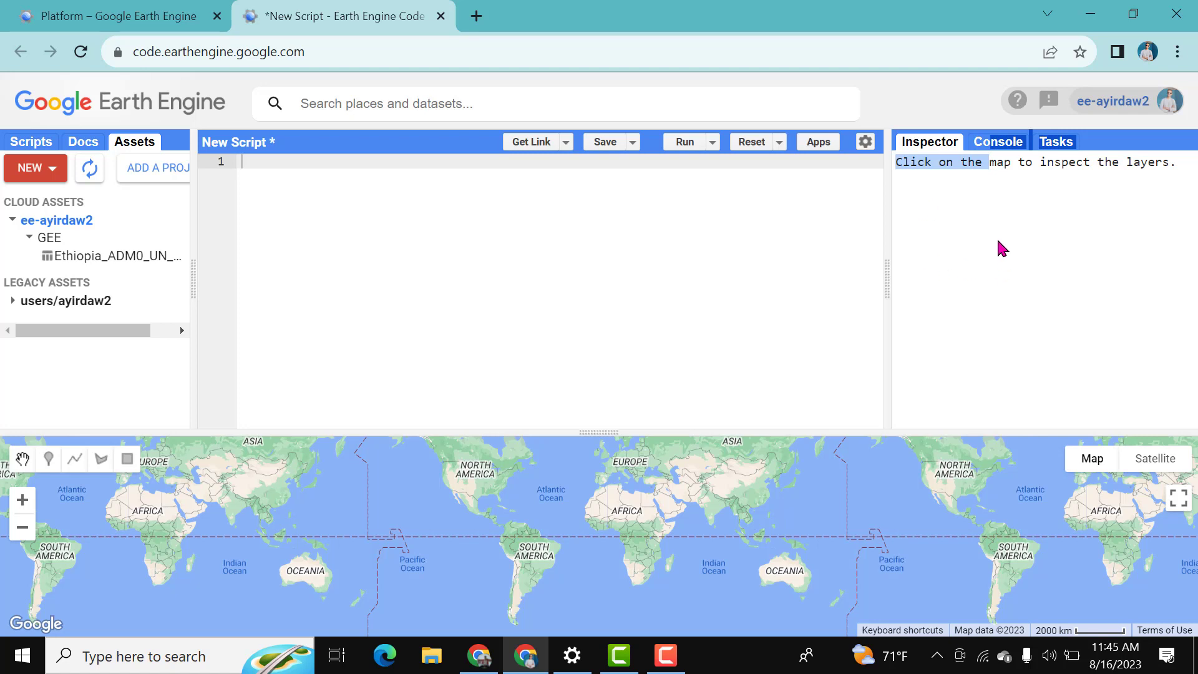
{"action": "left_click", "coordinate": [1064, 150]}
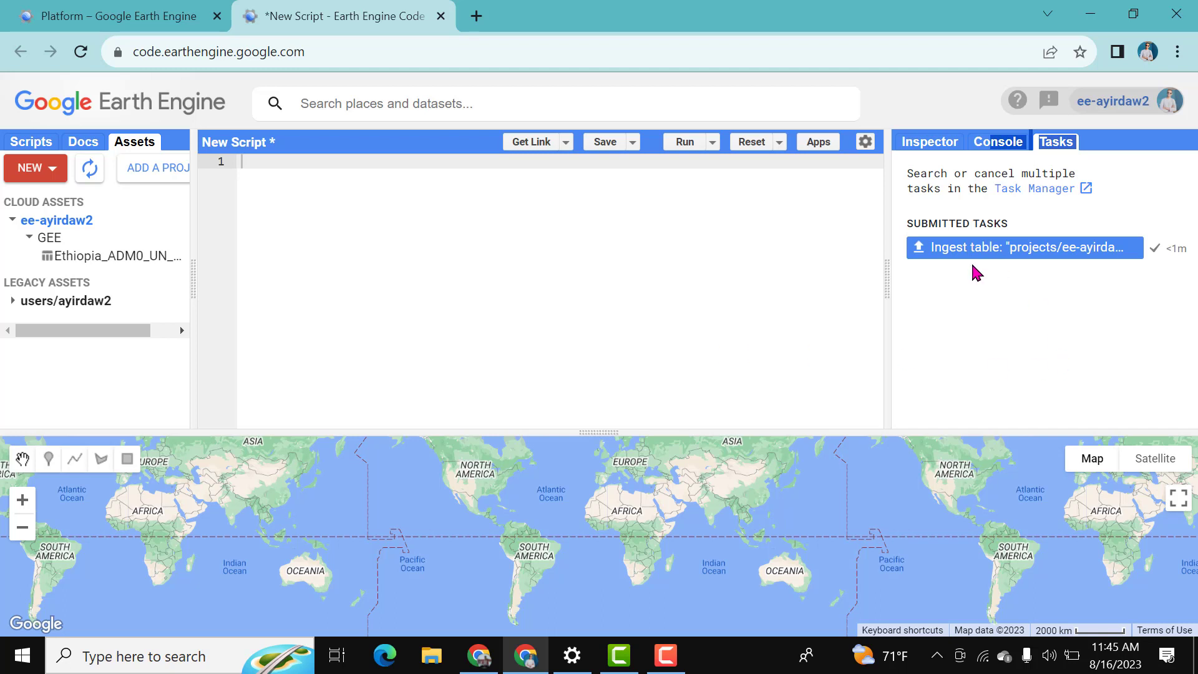
{"action": "left_click", "coordinate": [1091, 166]}
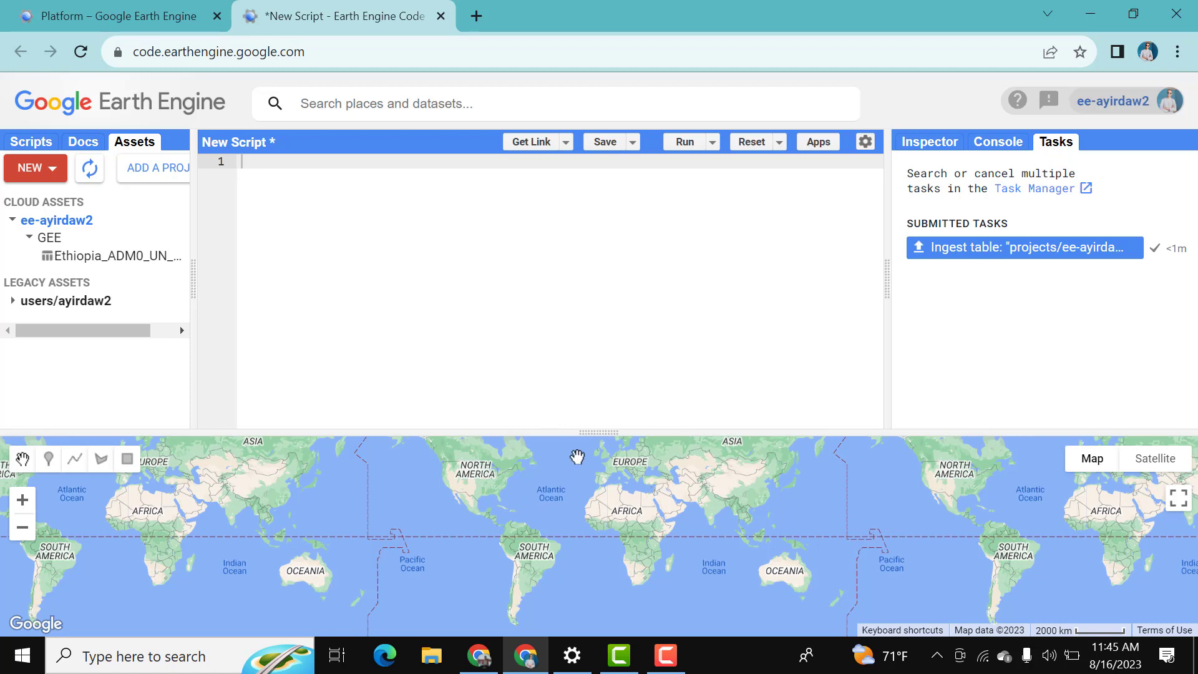
Step: Adjust the divider between the code editor and the map so the map area is slightly taller
{"action": "left_click_drag", "start_coordinate": [593, 428], "coordinate": [581, 331]}
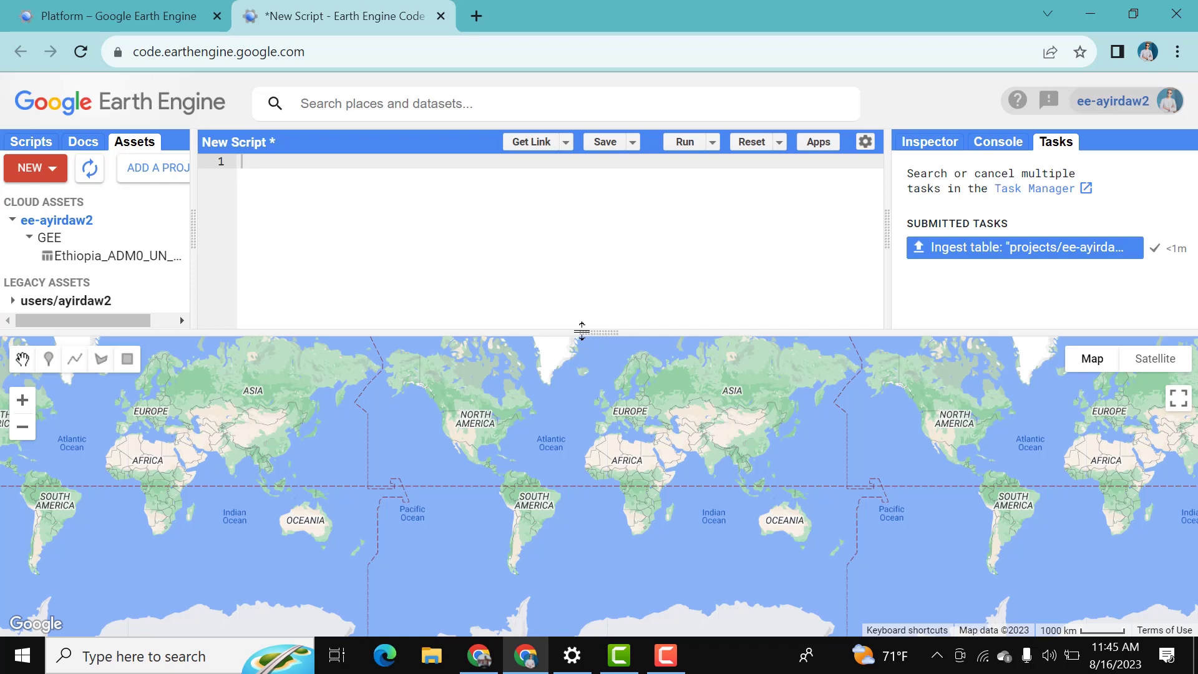
{"action": "left_click_drag", "start_coordinate": [581, 331], "coordinate": [570, 412]}
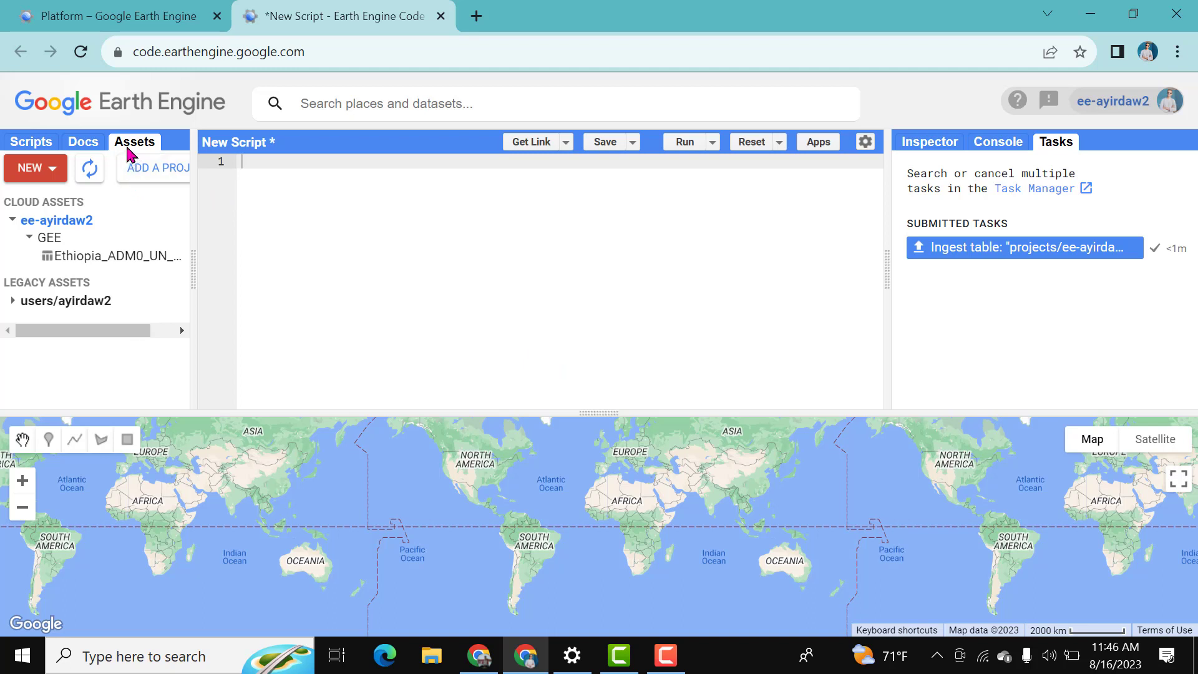
{"action": "left_click", "coordinate": [80, 142]}
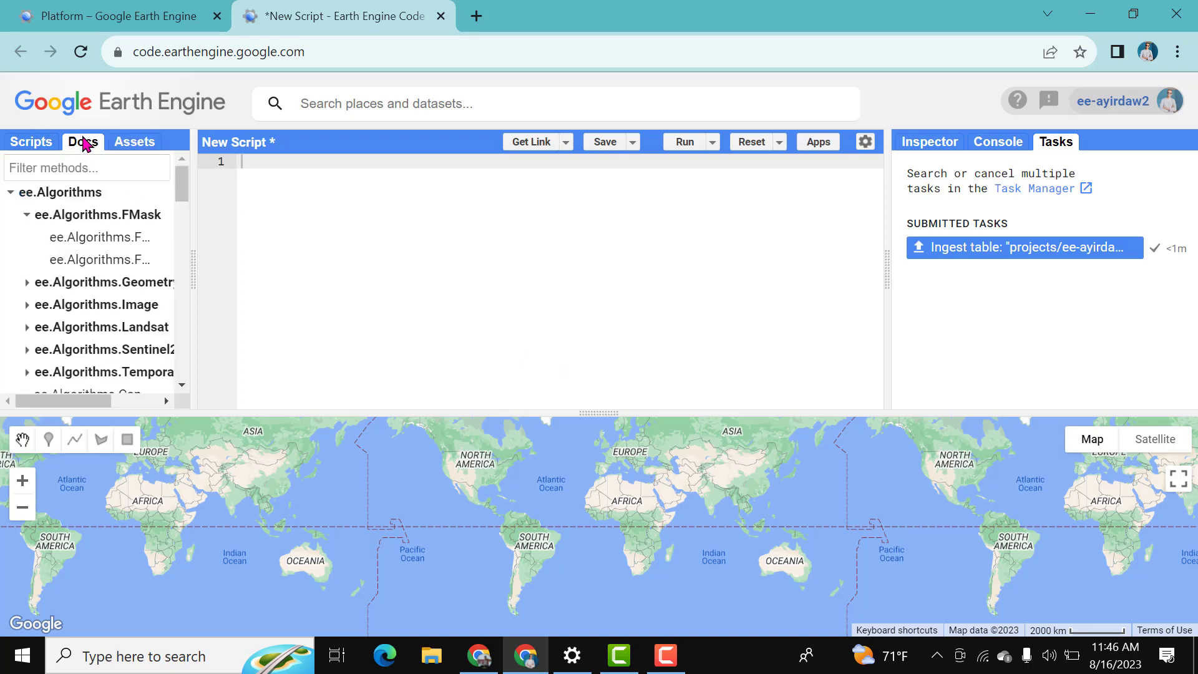
{"action": "left_click", "coordinate": [138, 148]}
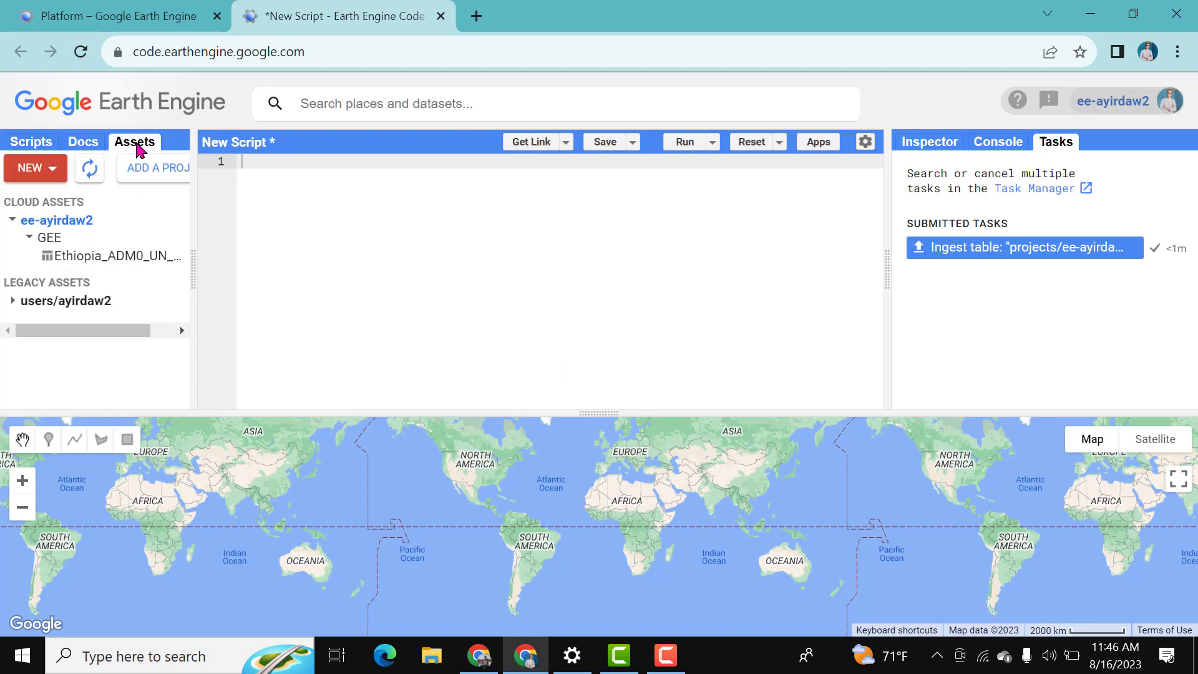
{"action": "left_click", "coordinate": [32, 174]}
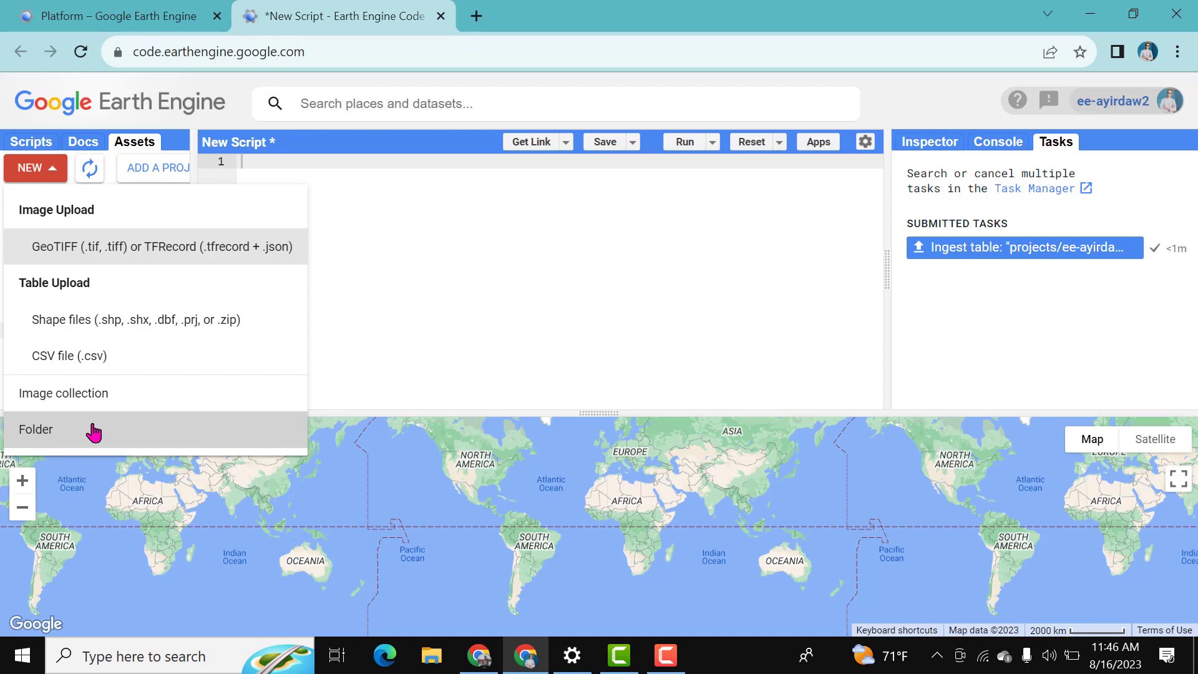
{"action": "left_click", "coordinate": [54, 433]}
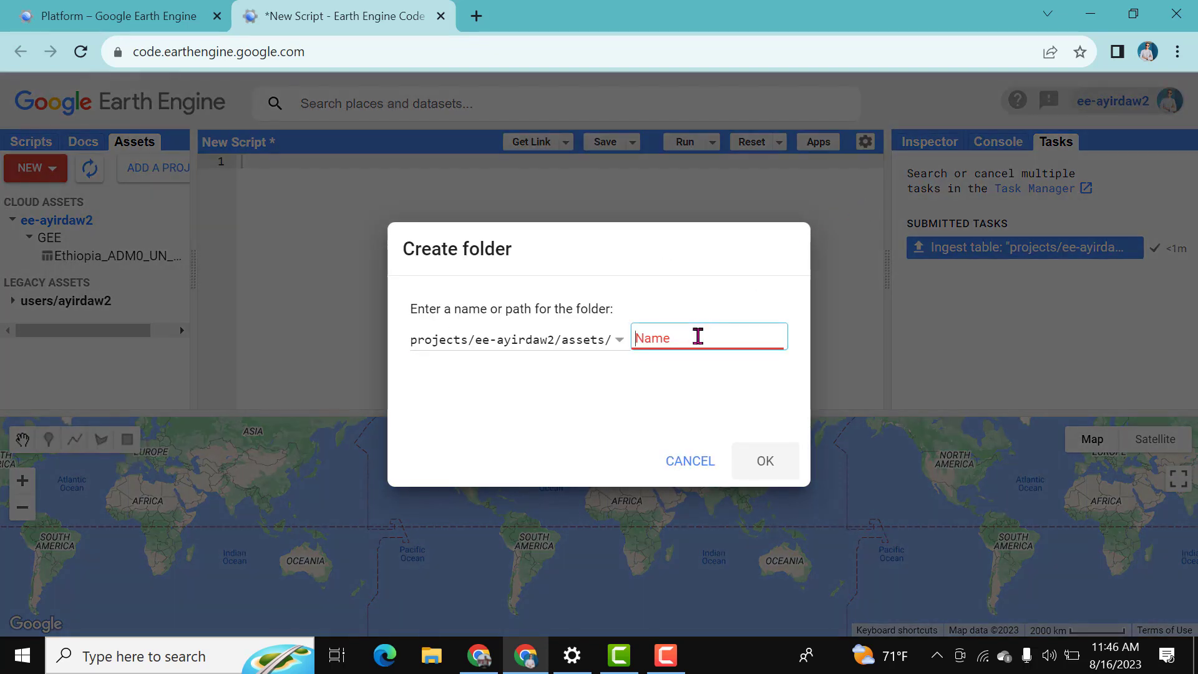
{"action": "left_click", "coordinate": [706, 460]}
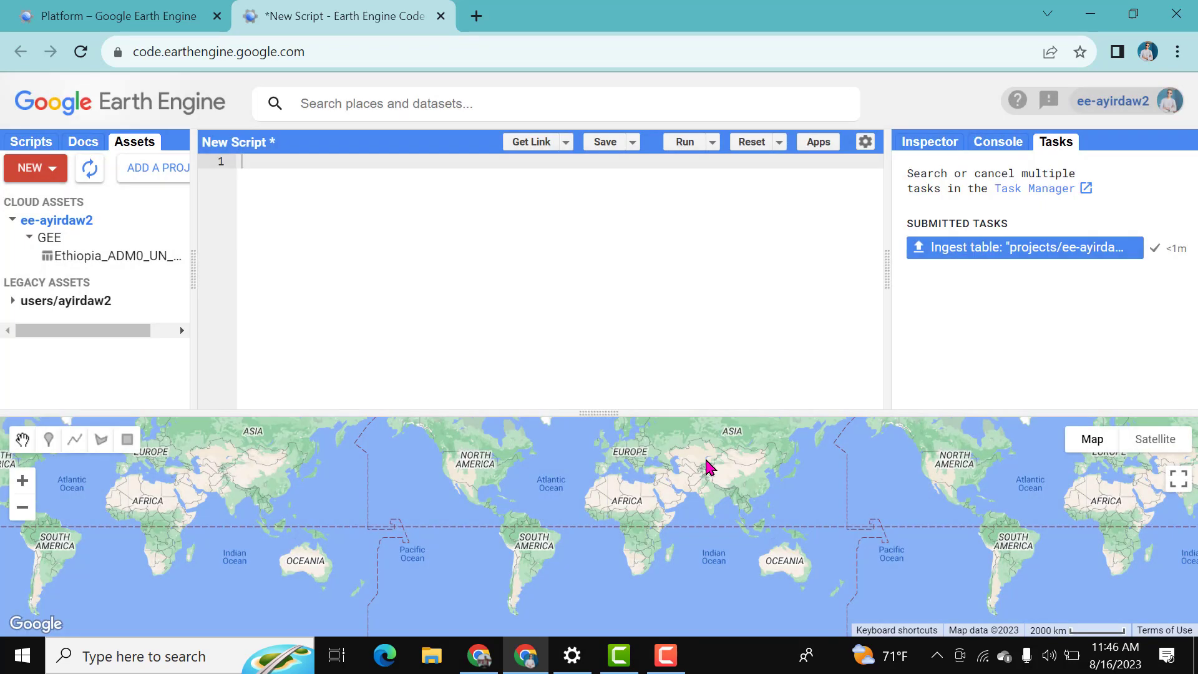
Step: Start a new shapefile asset upload and browse to the Amhra folder inside GEE_Video for the source files
{"action": "left_click", "coordinate": [37, 169]}
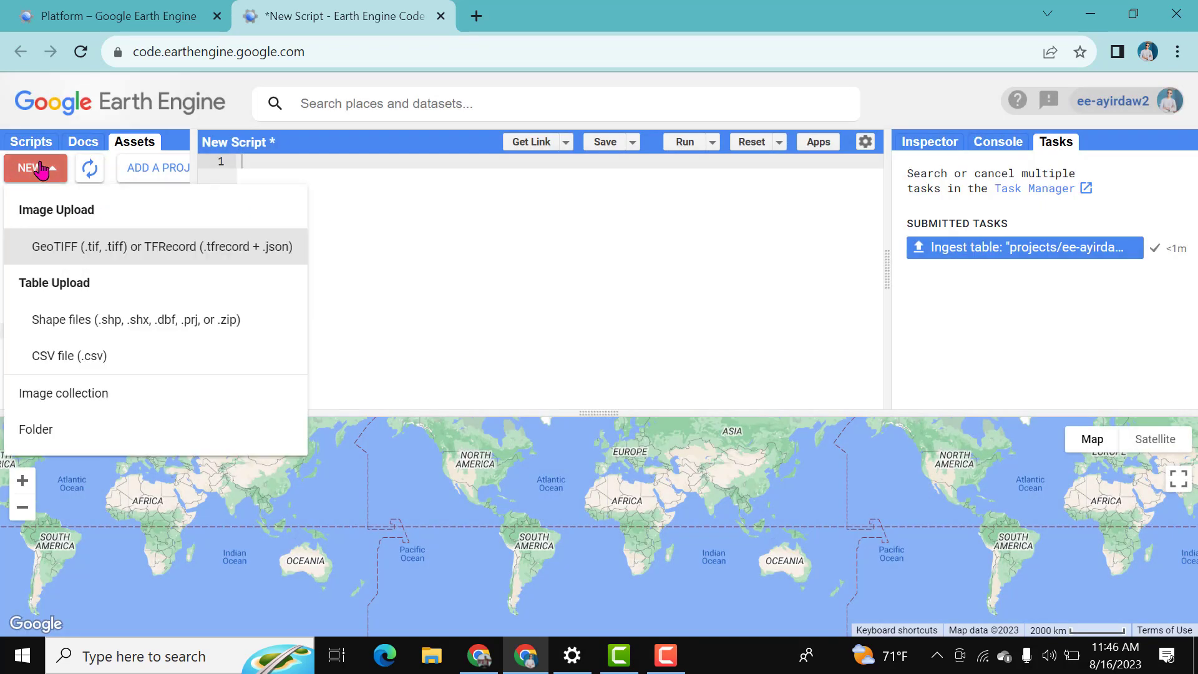
{"action": "left_click", "coordinate": [94, 326]}
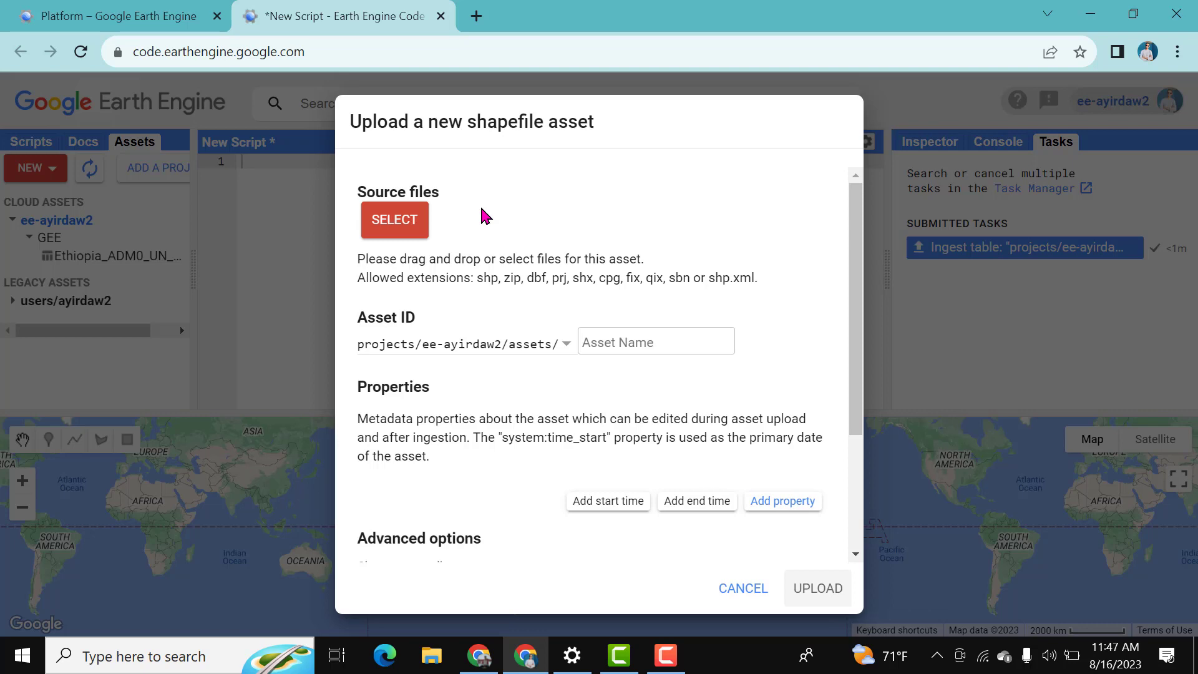
{"action": "left_click", "coordinate": [404, 224]}
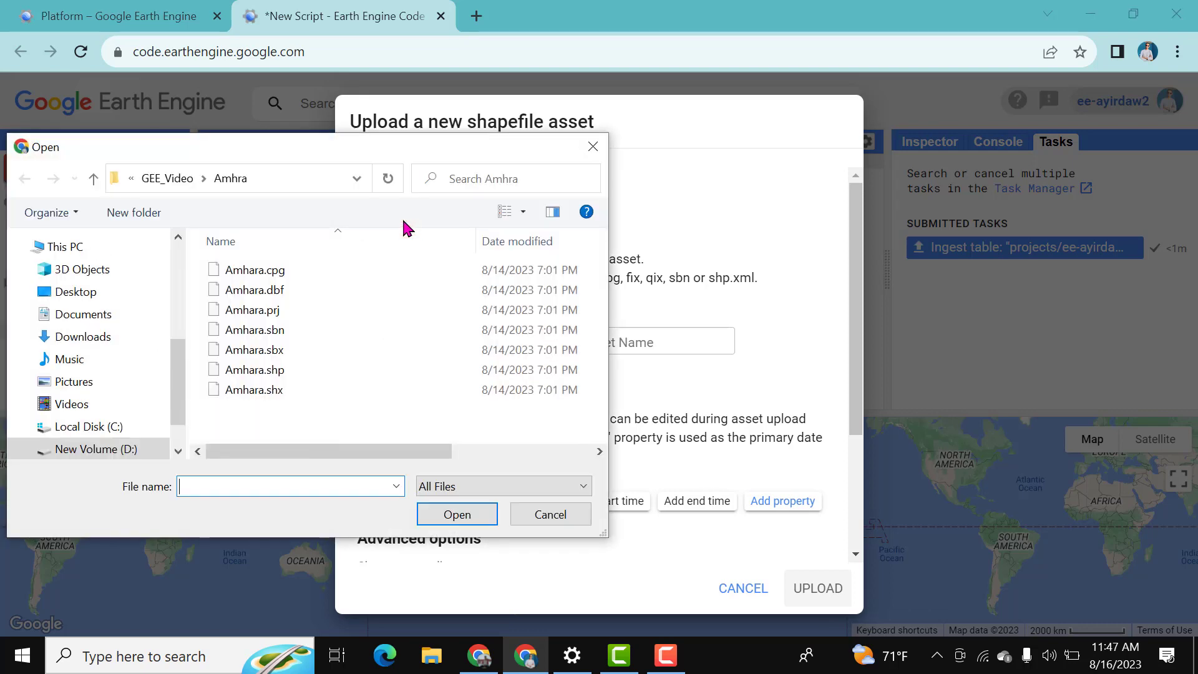
{"action": "left_click", "coordinate": [95, 179]}
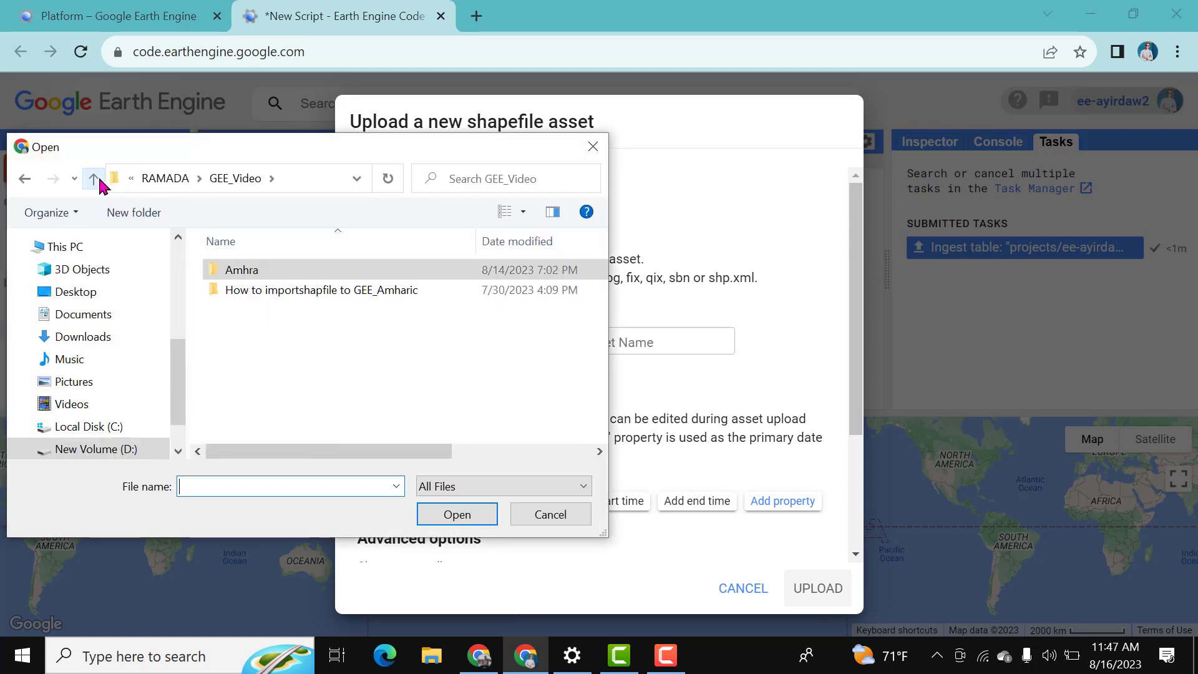
{"action": "left_click", "coordinate": [252, 271]}
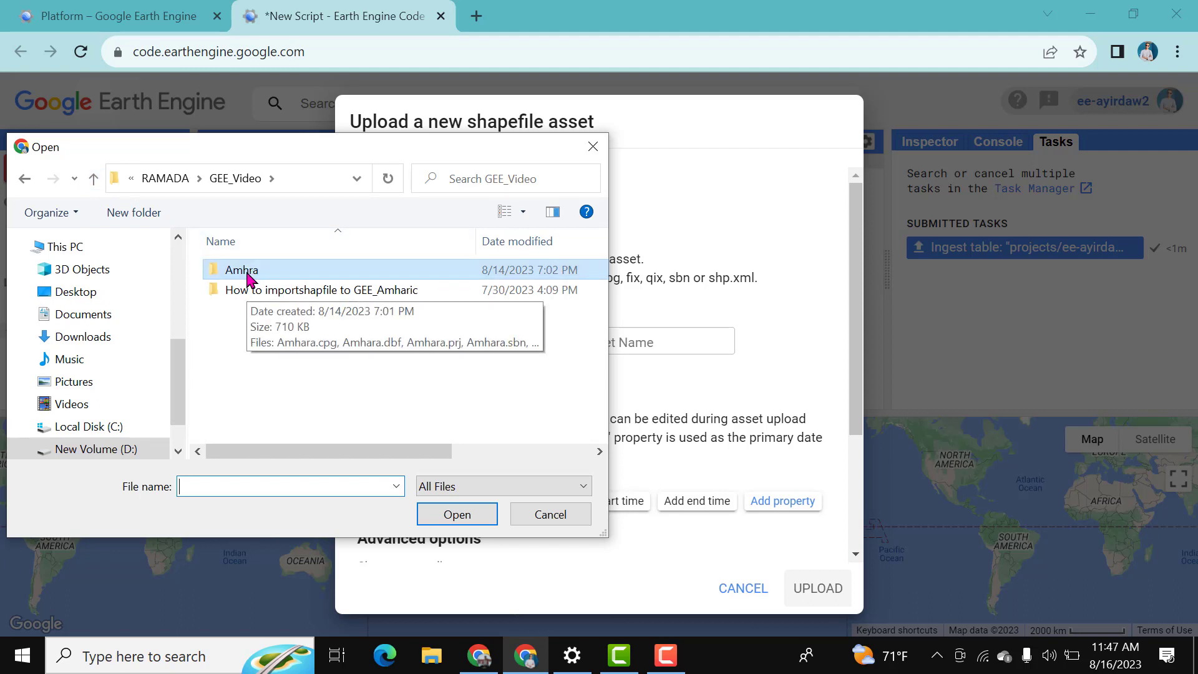
{"action": "double_click", "coordinate": [250, 278]}
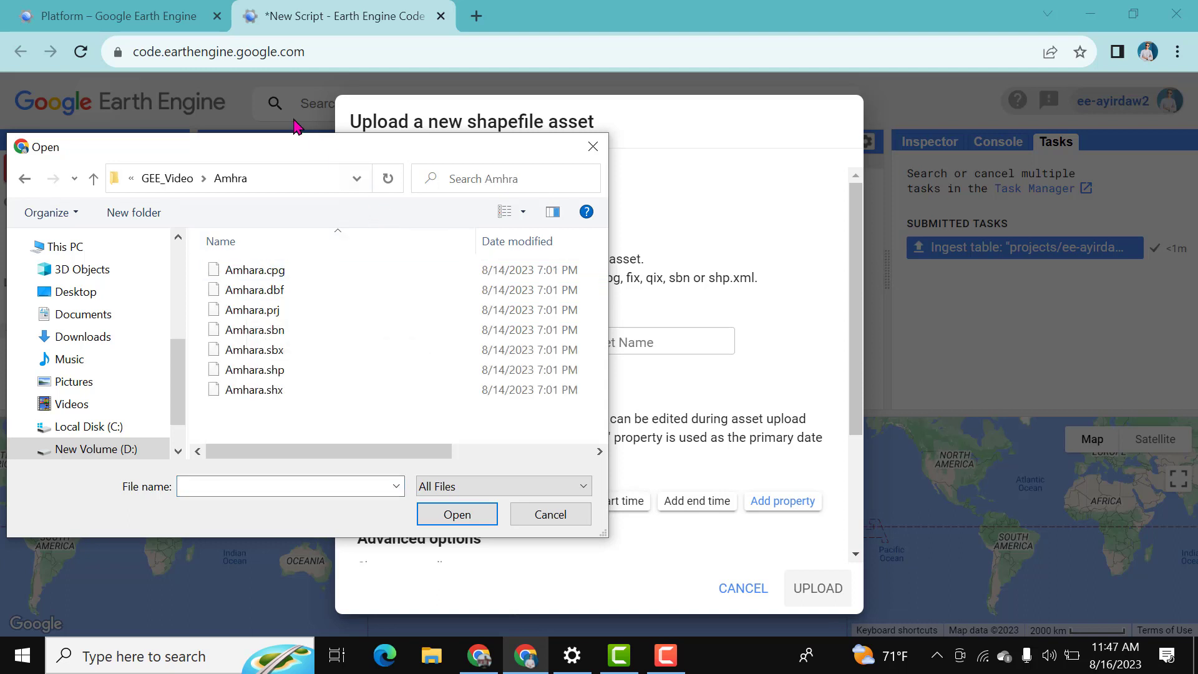
Step: Add the Amhara cpg, dbf, prj, sbn, shp and shx files as source files, leaving out Amhara.sbx
{"action": "left_click_drag", "start_coordinate": [294, 137], "coordinate": [294, 143]}
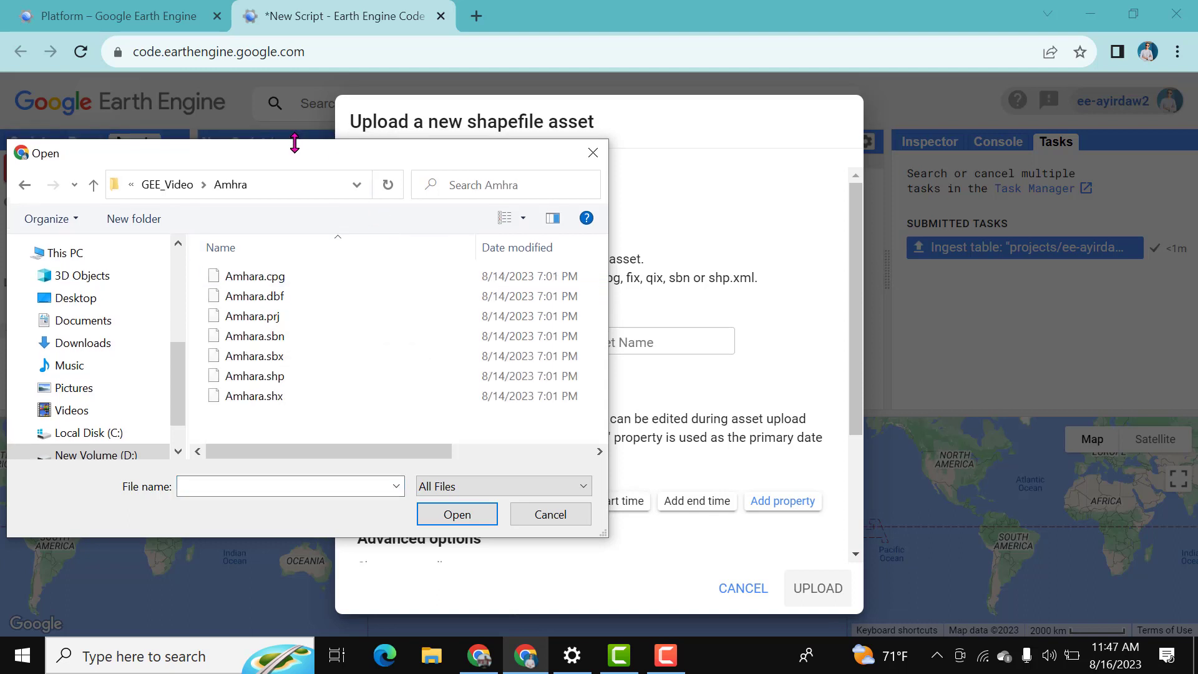
{"action": "left_click", "coordinate": [600, 299]}
{"action": "left_click_drag", "start_coordinate": [333, 152], "coordinate": [153, 115]}
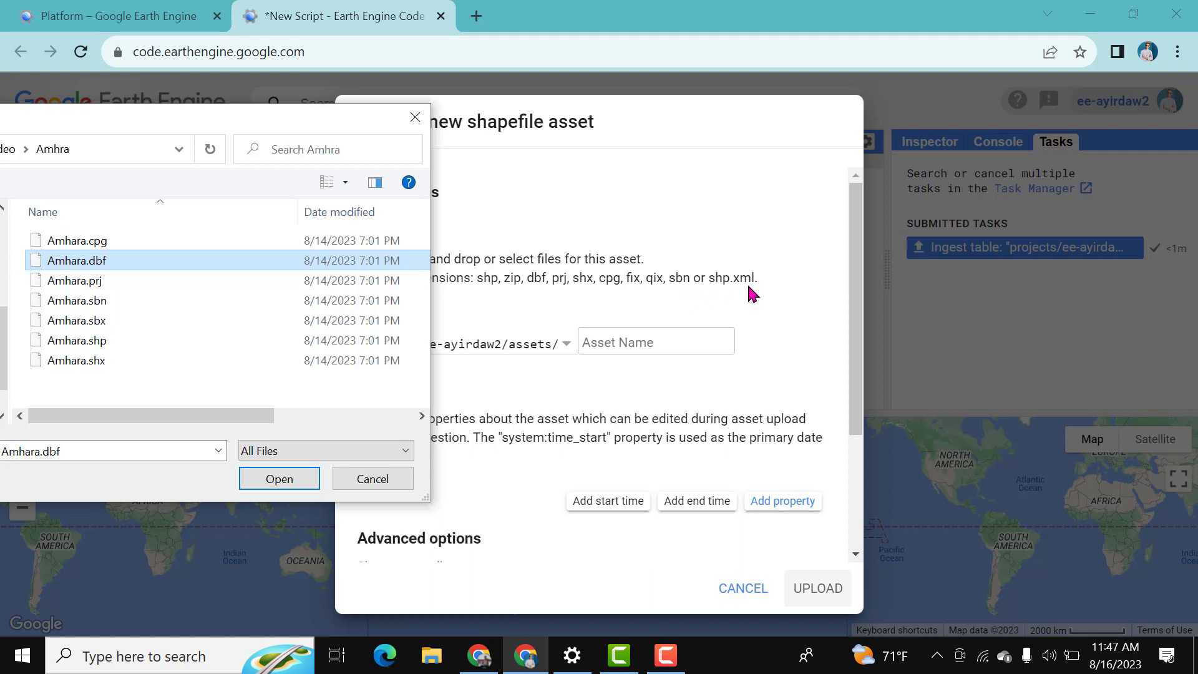
{"action": "left_click", "coordinate": [111, 240]}
{"action": "left_click", "coordinate": [90, 362], "text": "shift"}
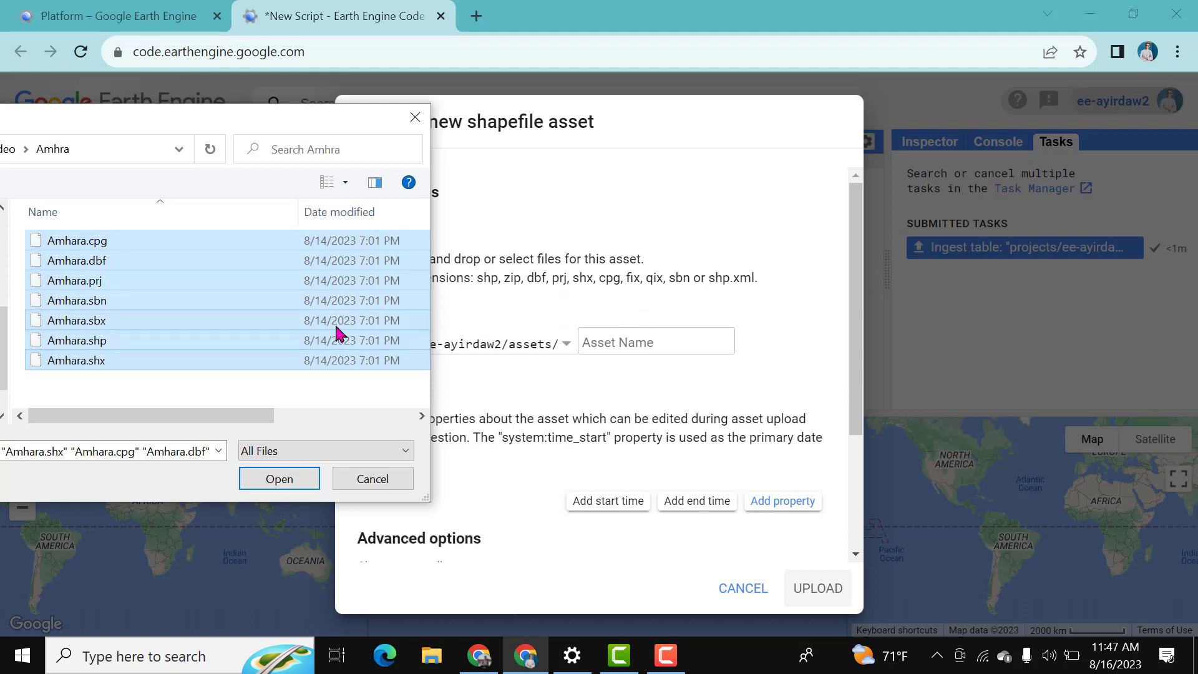
{"action": "left_click", "coordinate": [103, 325], "text": "ctrl"}
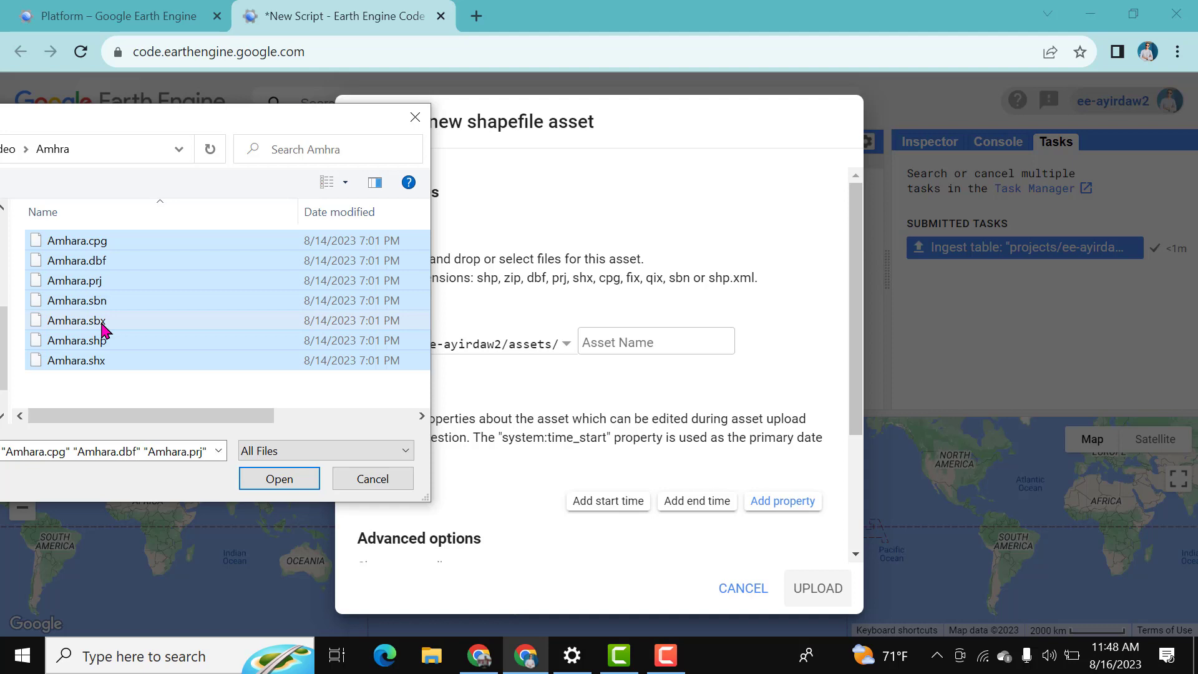
{"action": "left_click", "coordinate": [302, 486]}
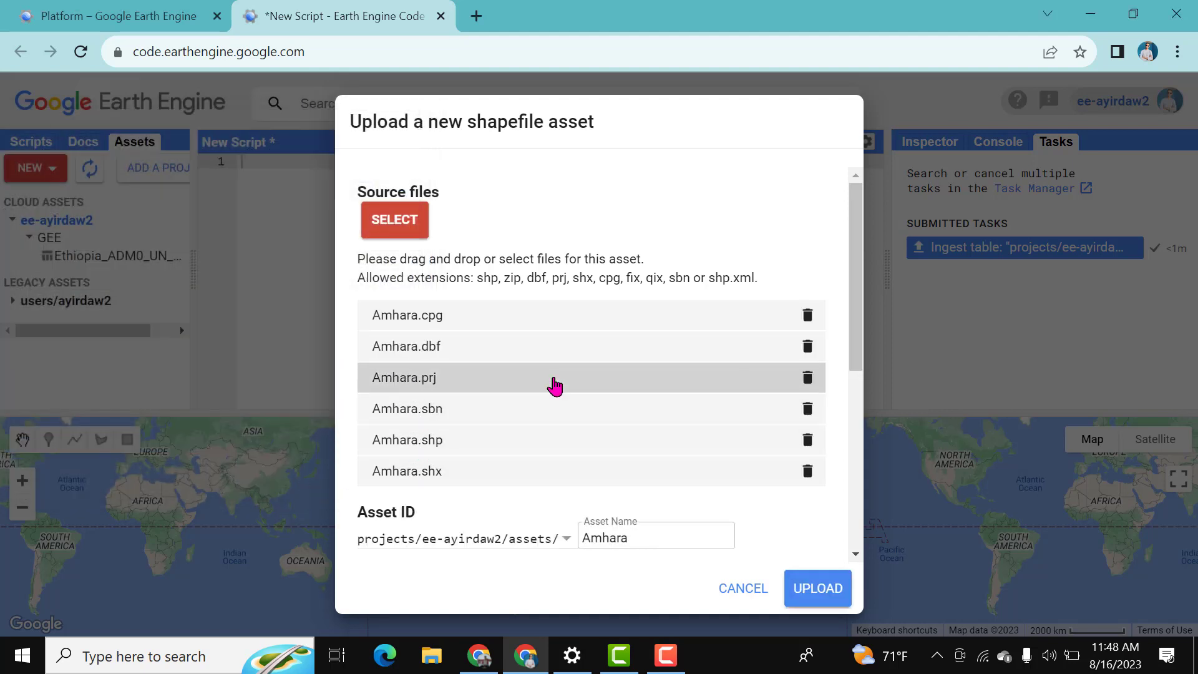
Step: Upload the shapefile under the asset name Amhara_Region and refresh the asset list
{"action": "left_click_drag", "start_coordinate": [860, 275], "coordinate": [858, 300]}
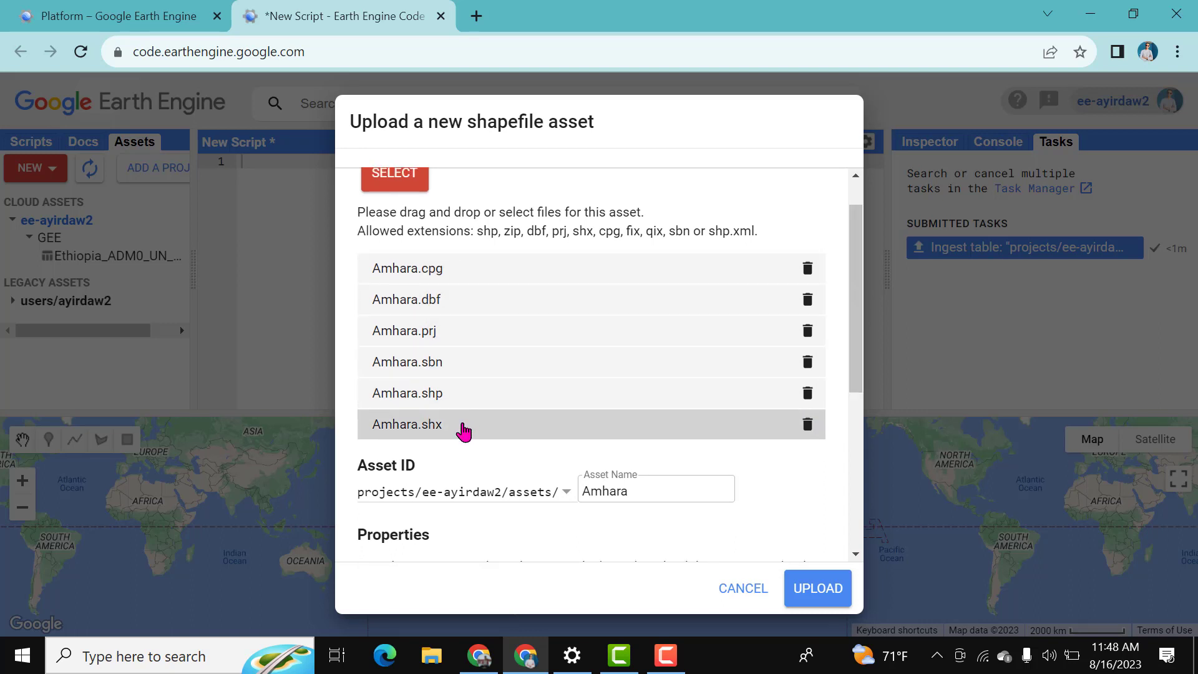
{"action": "left_click_drag", "start_coordinate": [855, 343], "coordinate": [859, 406]}
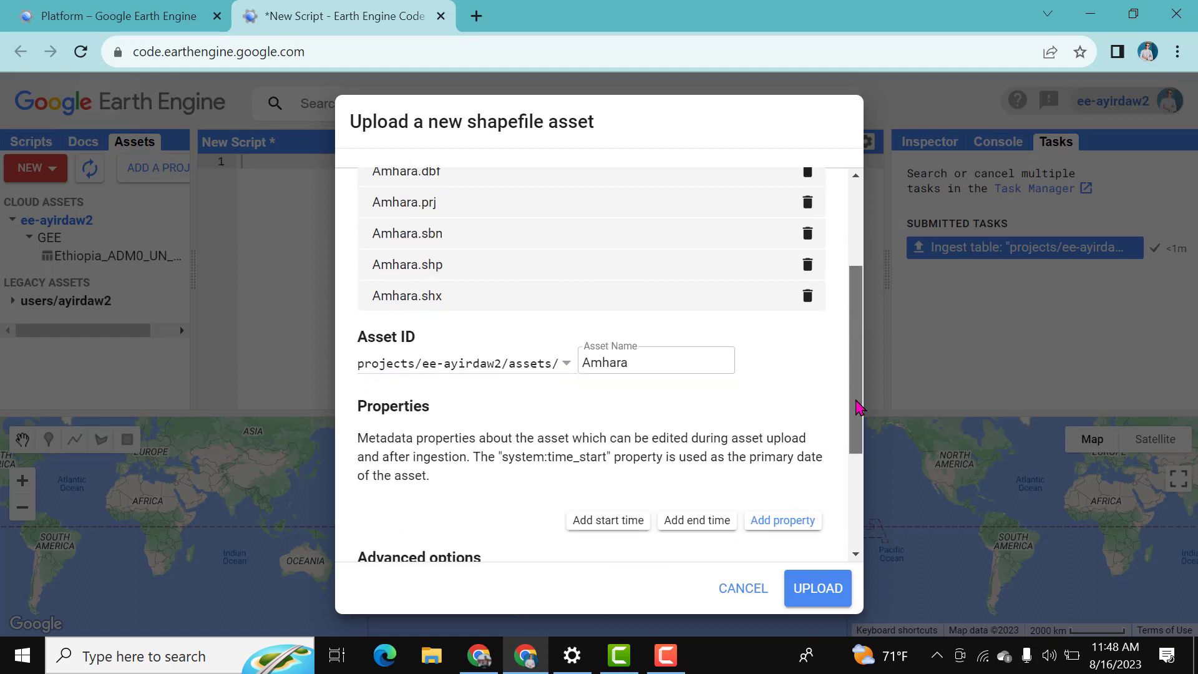
{"action": "left_click", "coordinate": [621, 355]}
{"action": "left_click", "coordinate": [642, 354]}
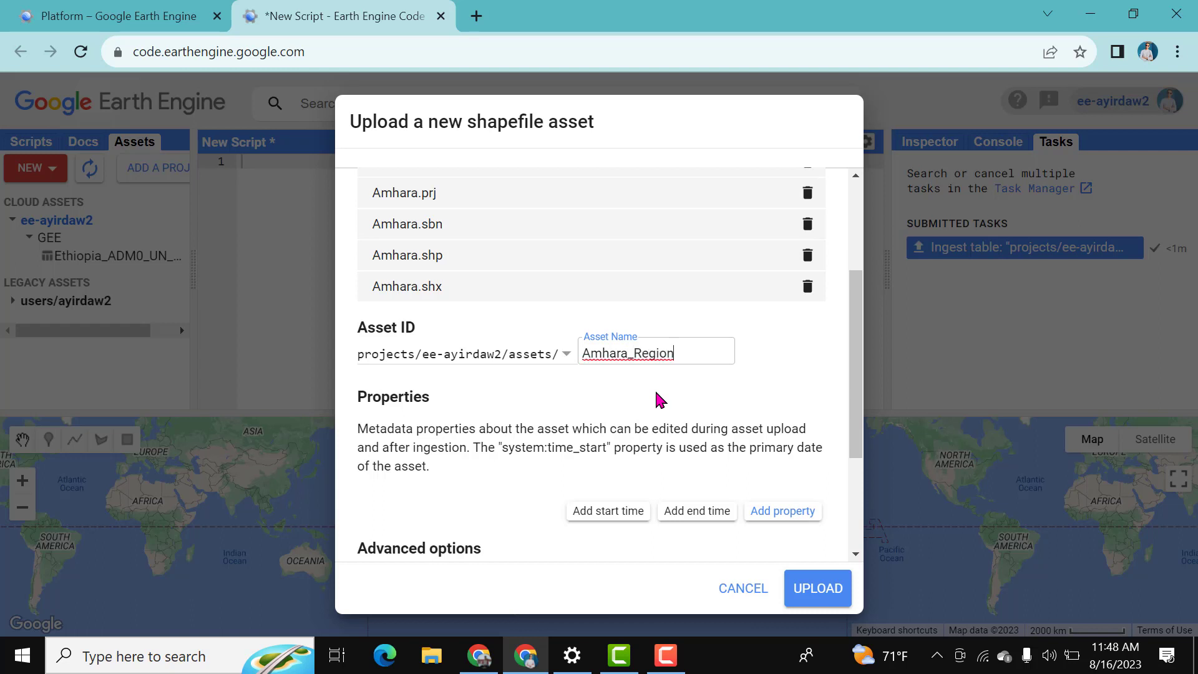
{"action": "left_click_drag", "start_coordinate": [851, 334], "coordinate": [836, 555]}
{"action": "left_click", "coordinate": [815, 598]}
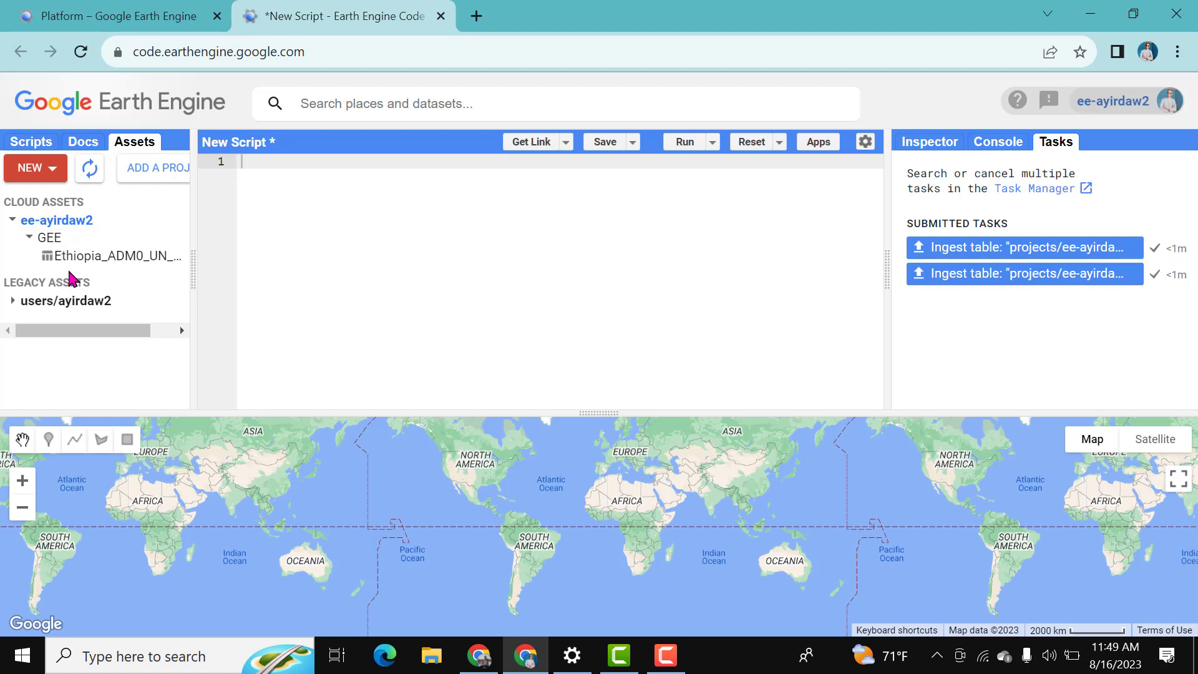
{"action": "left_click", "coordinate": [85, 169]}
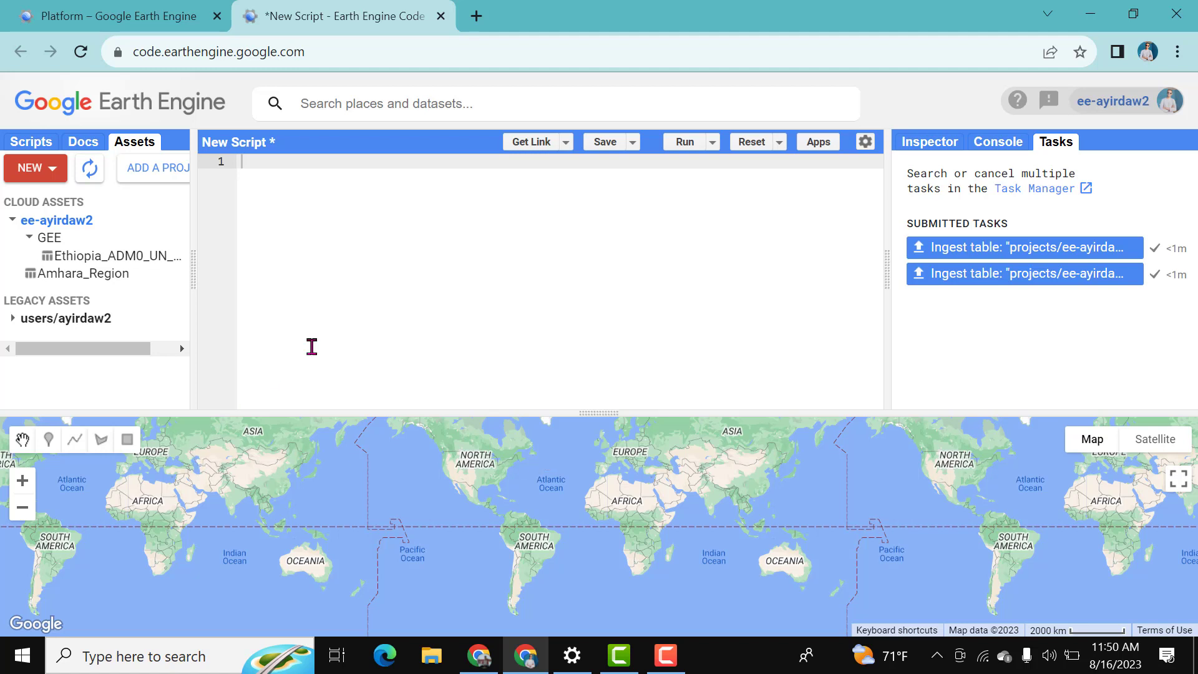
Step: Import the Amhara_Region asset into the script and rename its import variable to Amhara
{"action": "mouse_move", "coordinate": [174, 276]}
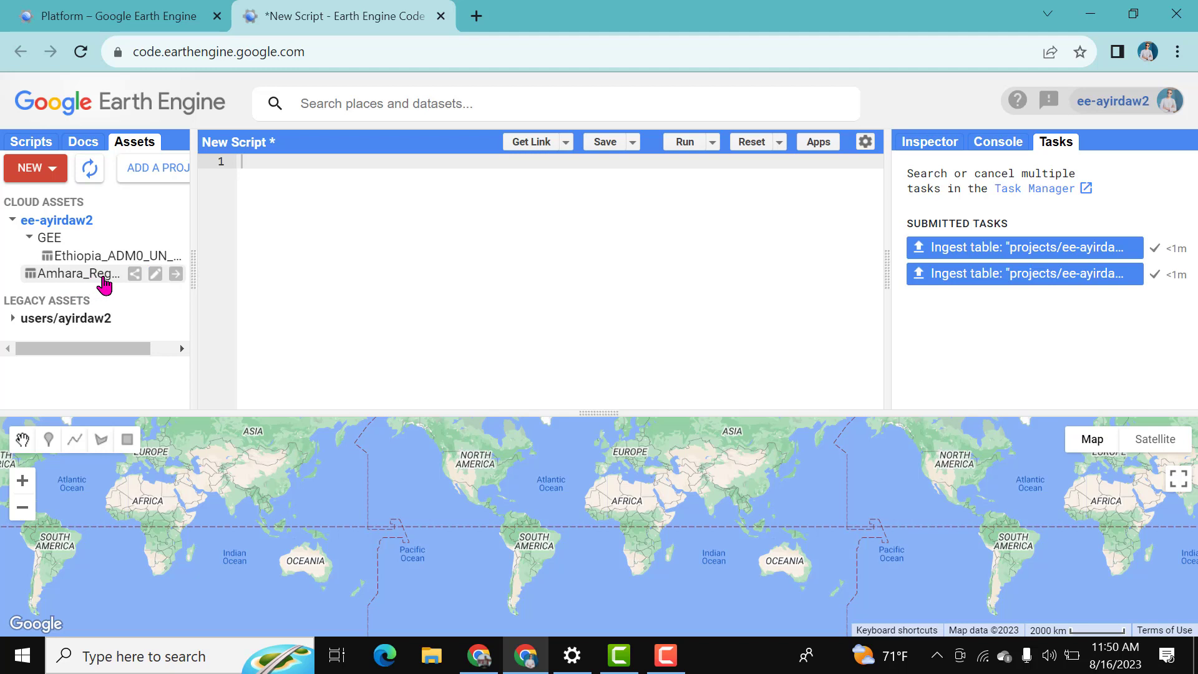
{"action": "left_click", "coordinate": [177, 275]}
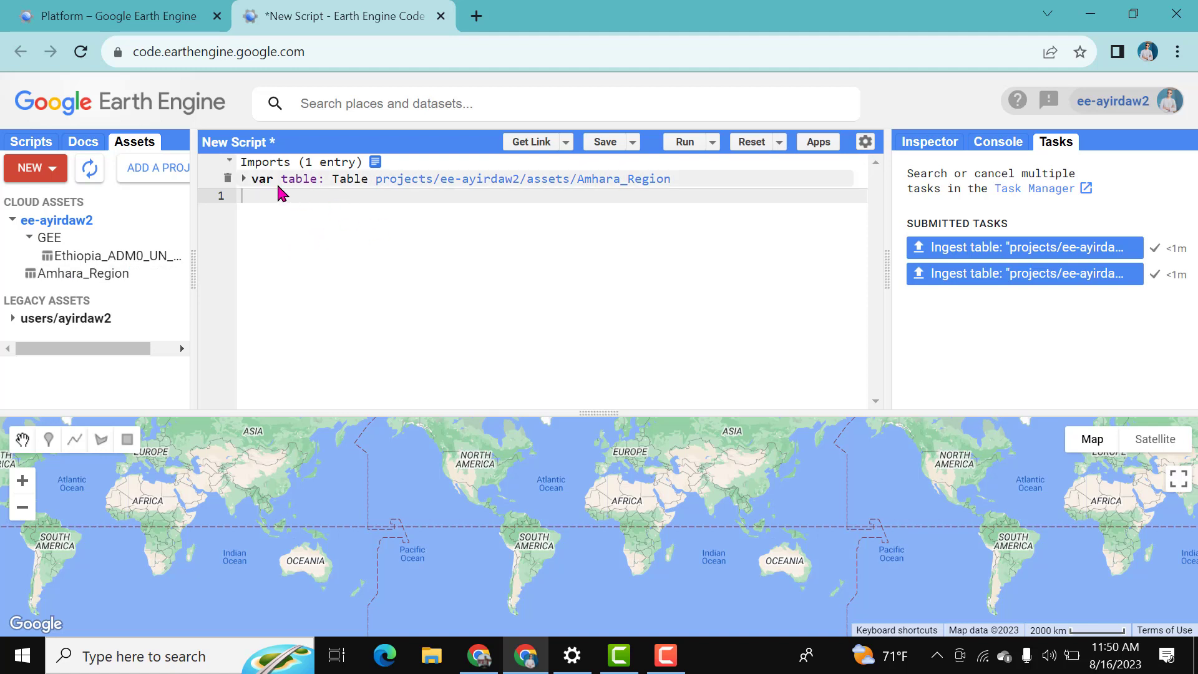
{"action": "left_click", "coordinate": [297, 181]}
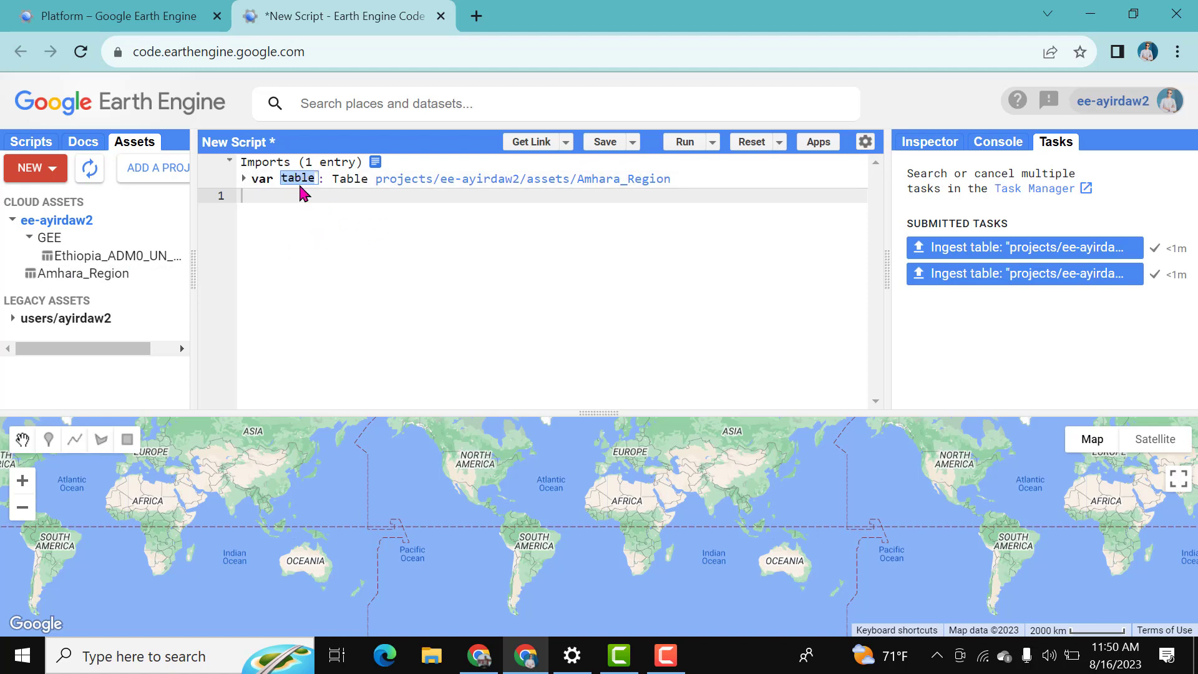
{"action": "type", "text": "Amhara"}
{"action": "key", "text": "Return"}
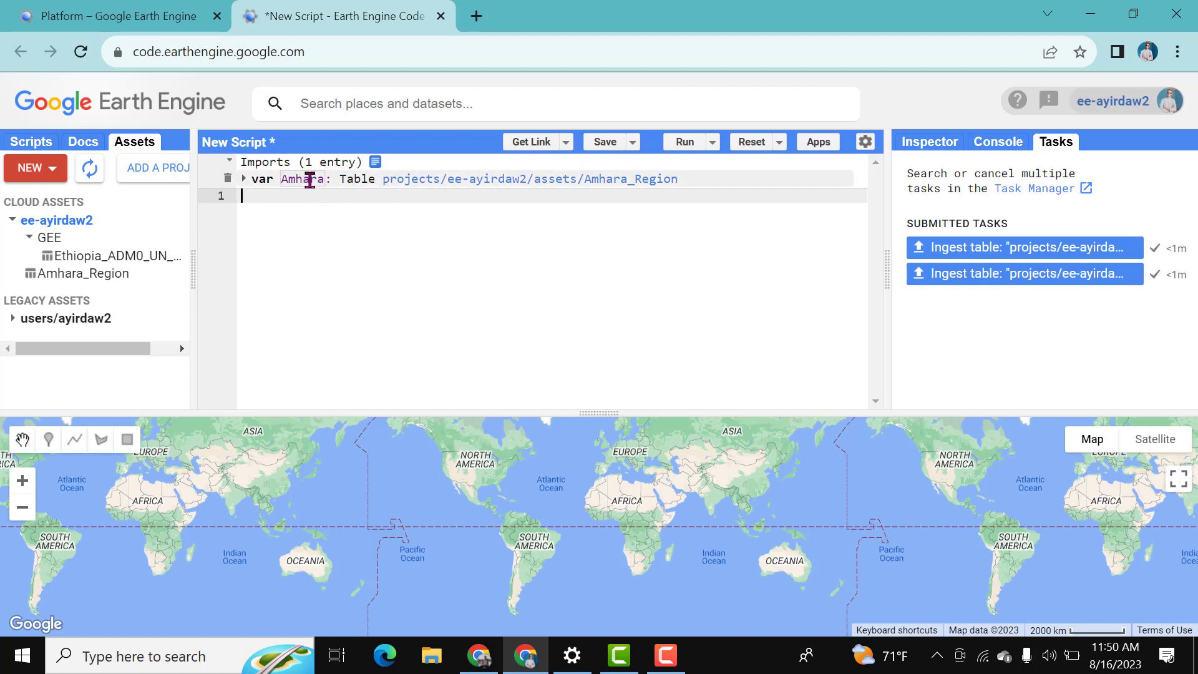
Step: Set the Amhara_Region asset's description to "This is the shapefile of Amhara Region in Ethiopia." and save it
{"action": "left_click", "coordinate": [552, 186]}
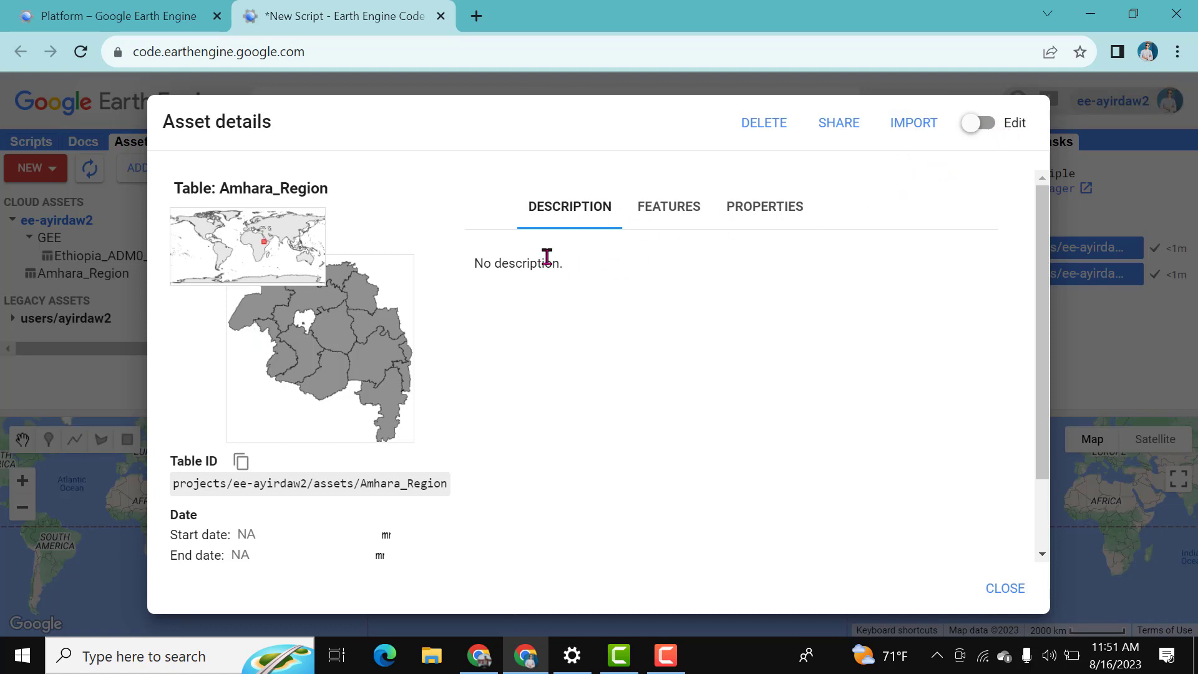
{"action": "left_click", "coordinate": [582, 204]}
{"action": "left_click", "coordinate": [979, 125]}
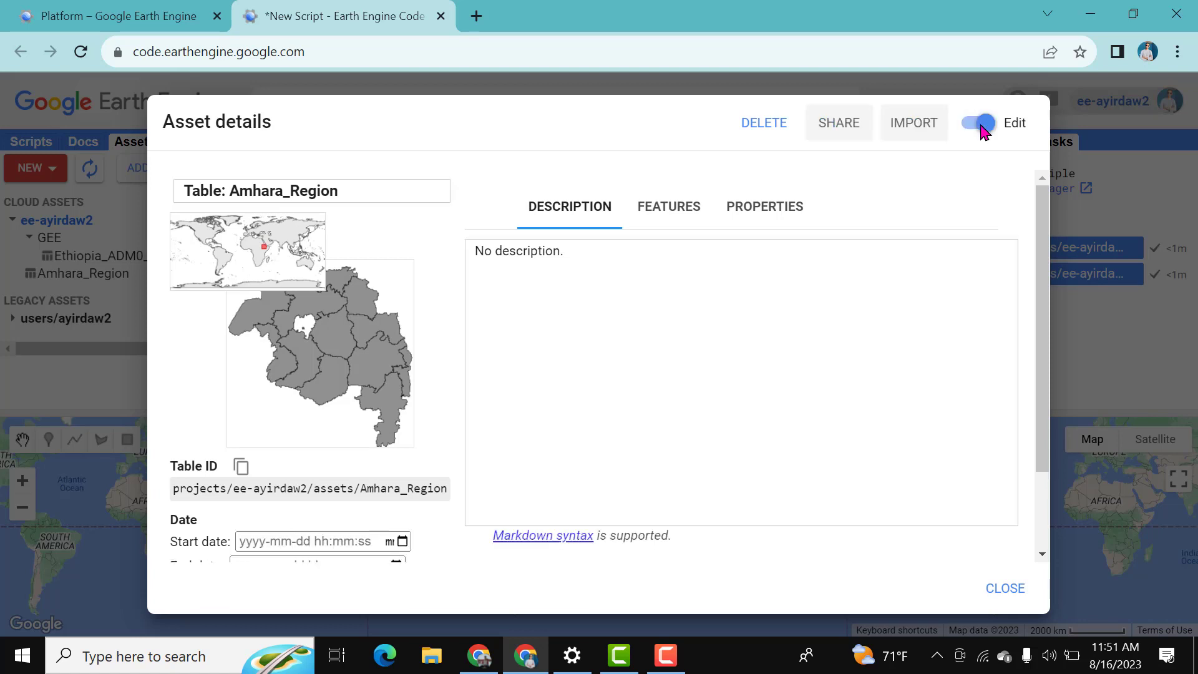
{"action": "left_click_drag", "start_coordinate": [571, 284], "coordinate": [483, 267]}
{"action": "left_click", "coordinate": [484, 266]}
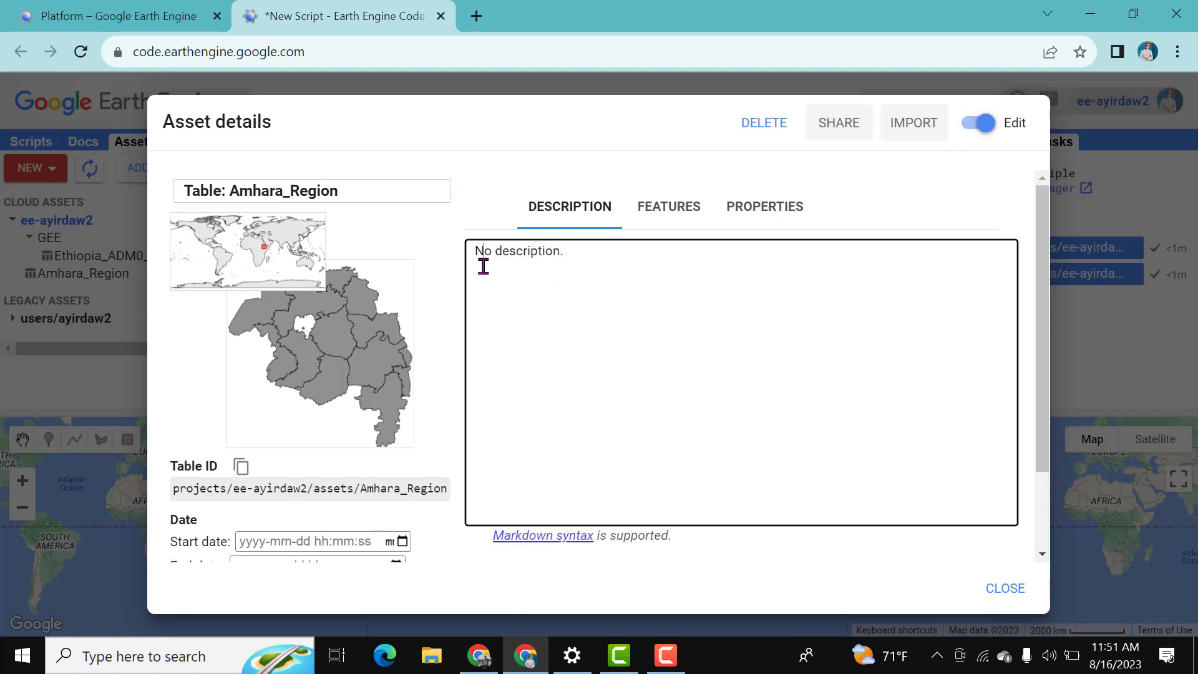
{"action": "key", "text": "BackSpace"}
{"action": "type", "text": "T"}
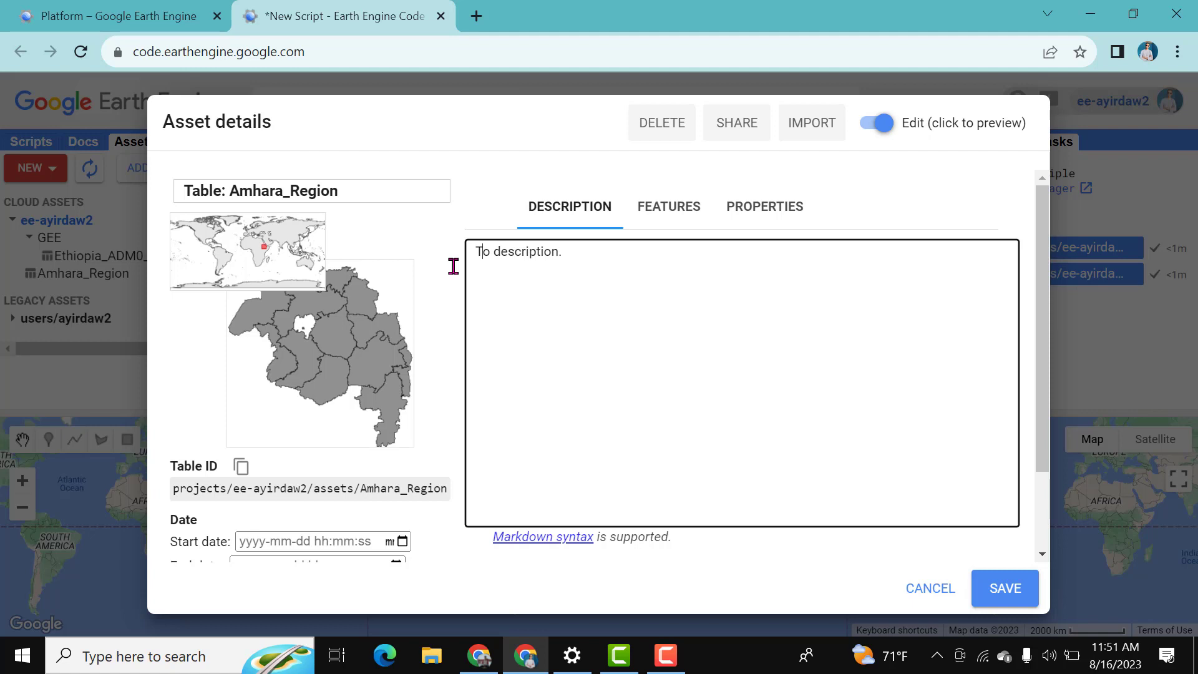
{"action": "key", "text": "Delete"}
{"action": "key", "text": "Delete"}
{"action": "key", "text": "Delete"}
{"action": "key", "text": "Delete"}
{"action": "key", "text": "Delete"}
{"action": "key", "text": "Delete"}
{"action": "key", "text": "Delete"}
{"action": "key", "text": "Delete"}
{"action": "key", "text": "Delete"}
{"action": "key", "text": "Delete"}
{"action": "key", "text": "Delete"}
{"action": "key", "text": "Delete"}
{"action": "key", "text": "Delete"}
{"action": "key", "text": "Delete"}
{"action": "type", "text": "his is the shapefile"}
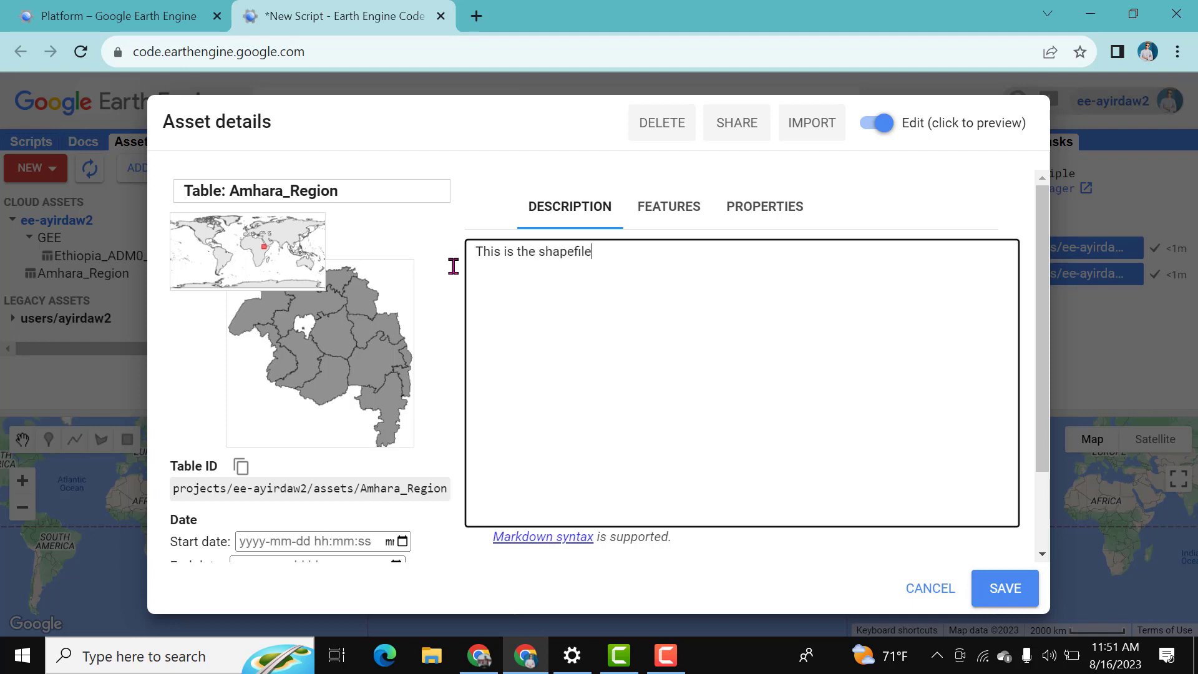
{"action": "type", "text": " of Amhara Region in Eth"}
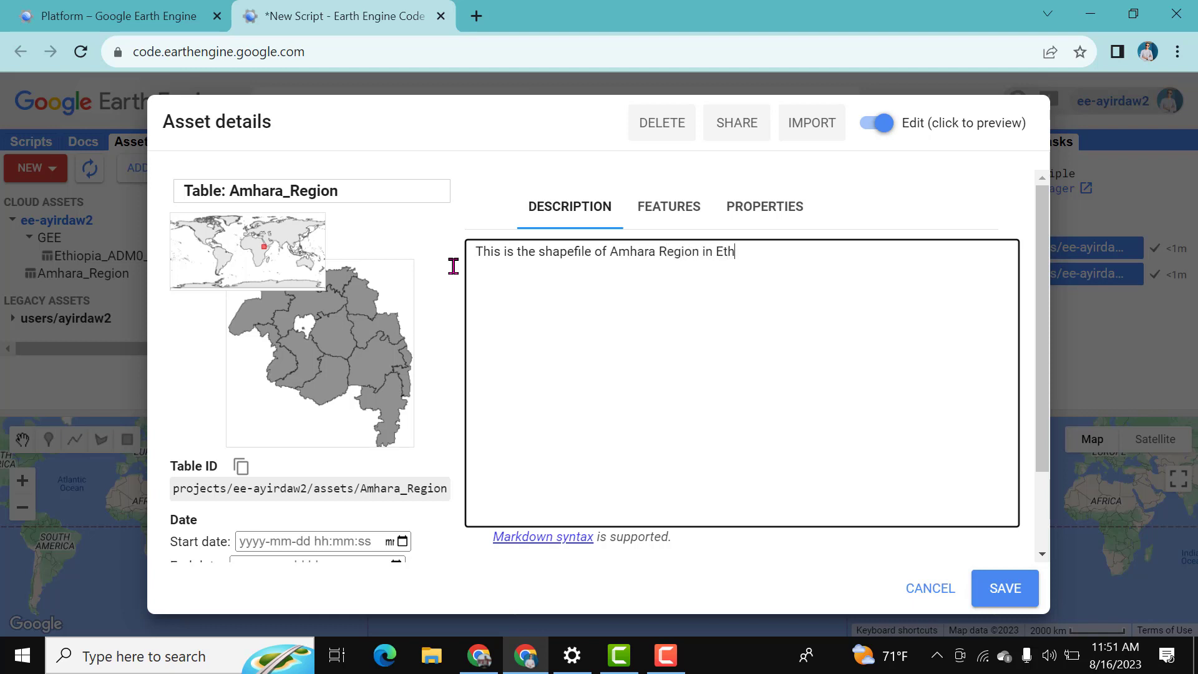
{"action": "type", "text": "iopia."}
{"action": "left_click", "coordinate": [1027, 596]}
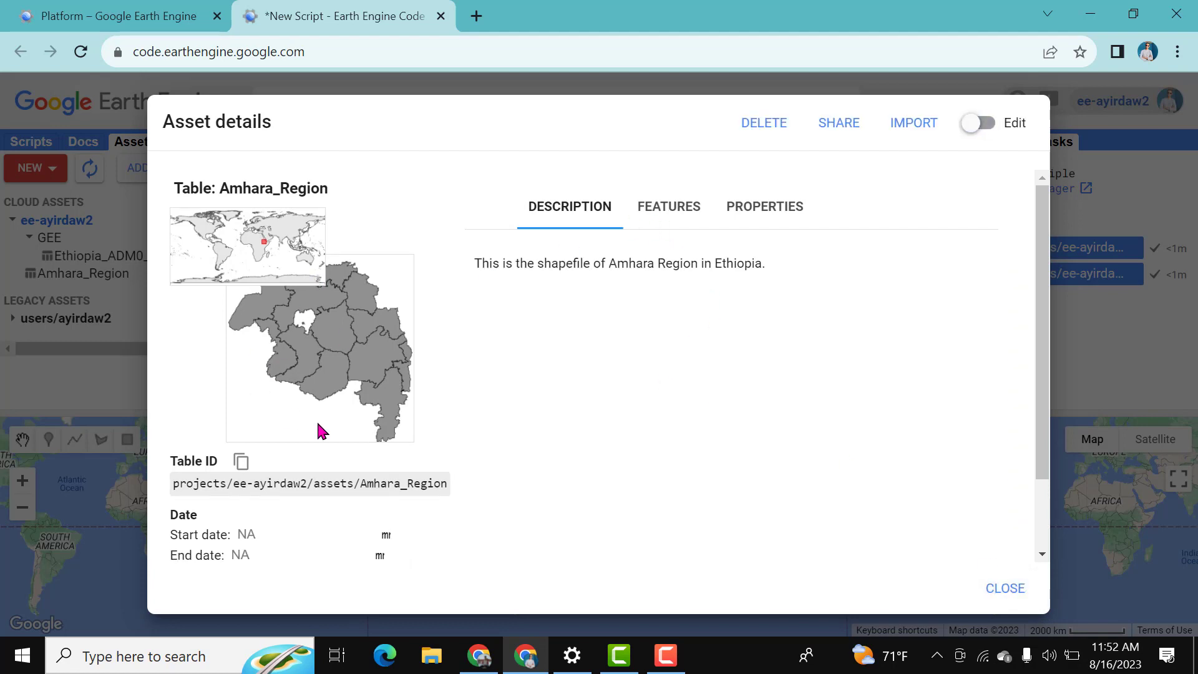
Step: Examine the attribute columns in the Amhara_Region asset's feature table, and close the asset details
{"action": "left_click", "coordinate": [649, 216]}
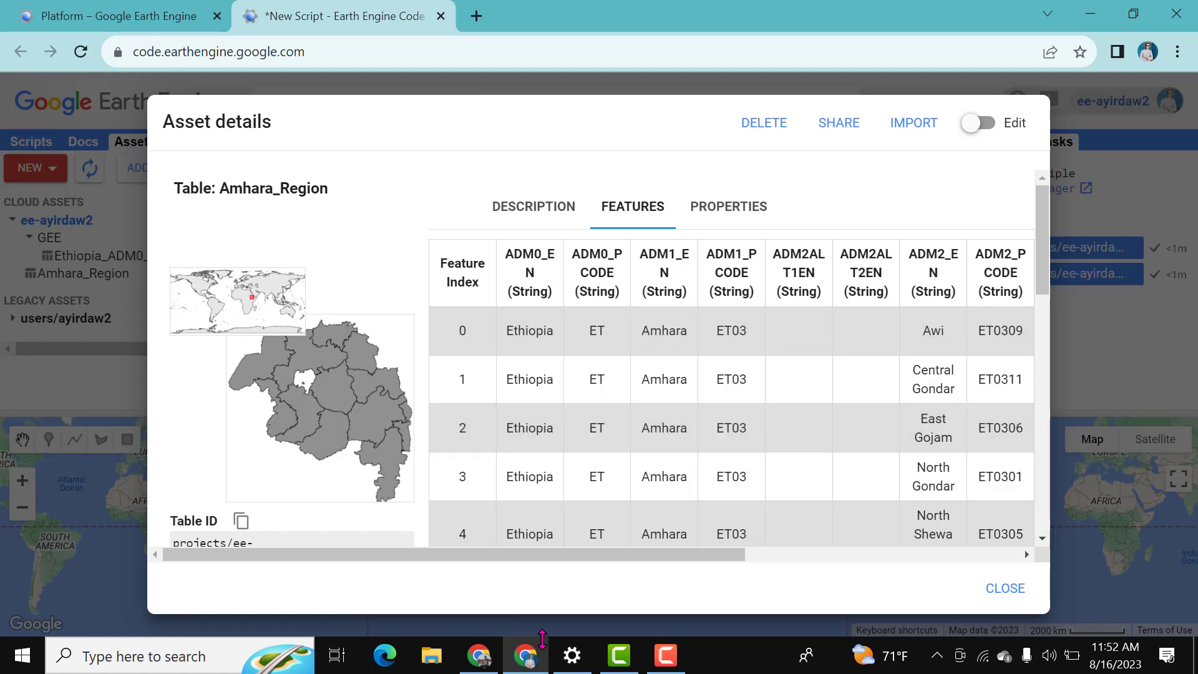
{"action": "left_click_drag", "start_coordinate": [564, 557], "coordinate": [500, 549]}
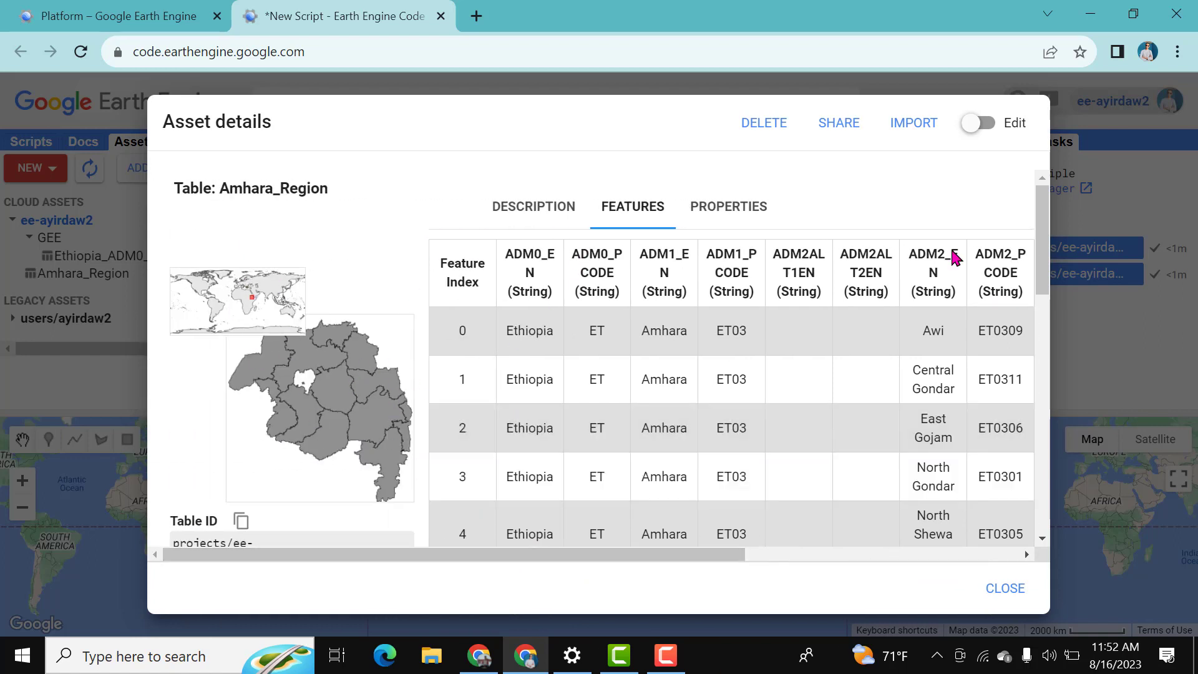
{"action": "left_click_drag", "start_coordinate": [1041, 254], "coordinate": [1076, 216]}
{"action": "left_click", "coordinate": [1004, 588]}
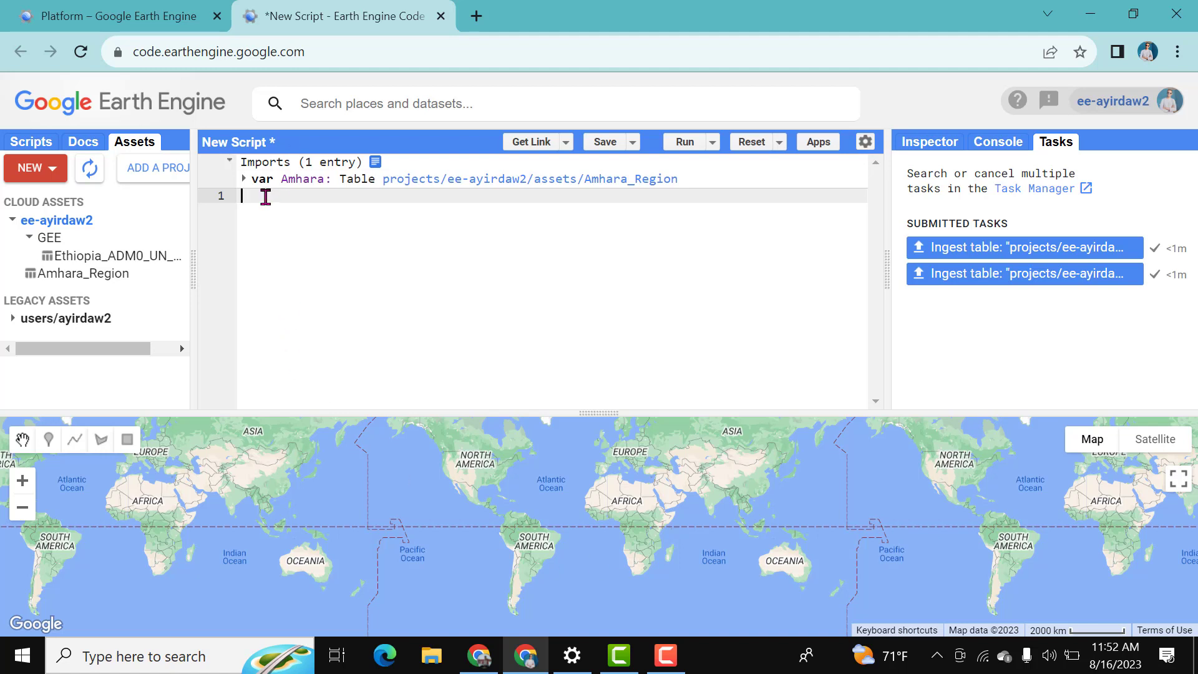
Step: Write Map.addLayer(Amhara) on line 1 of the script and run it
{"action": "type", "text": "Map.add"}
{"action": "left_click", "coordinate": [342, 239]}
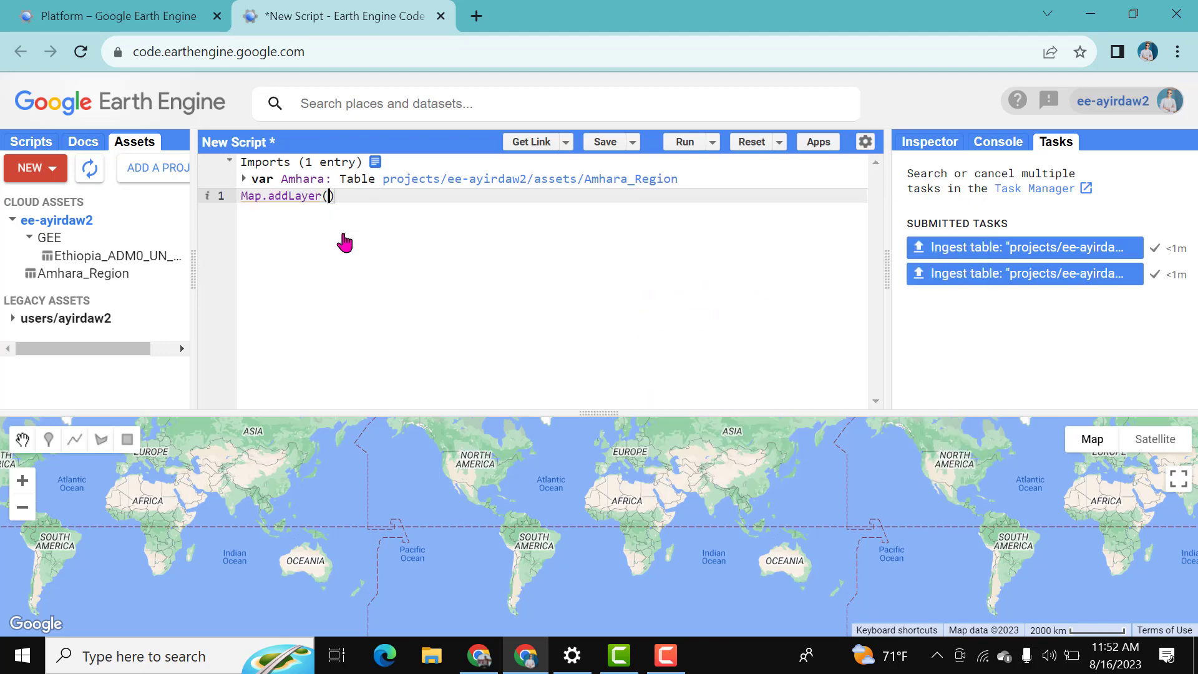
{"action": "left_click", "coordinate": [298, 180]}
{"action": "key", "text": "ctrl+c"}
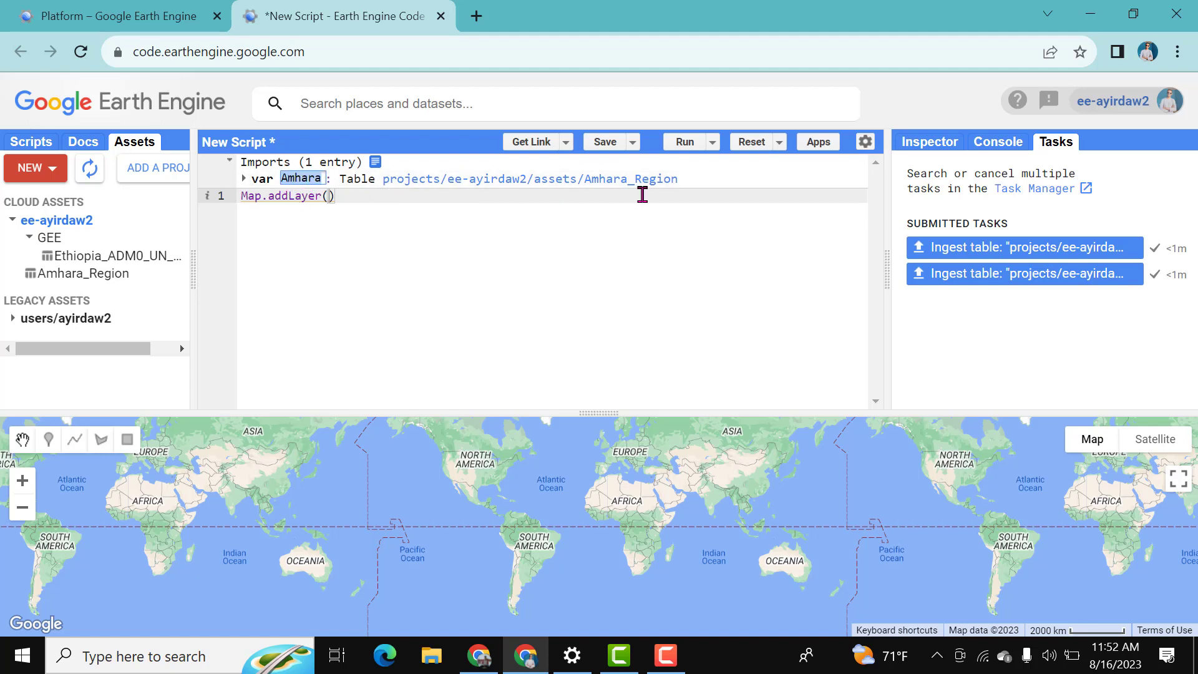
{"action": "left_click", "coordinate": [329, 195]}
{"action": "key", "text": "ctrl+v"}
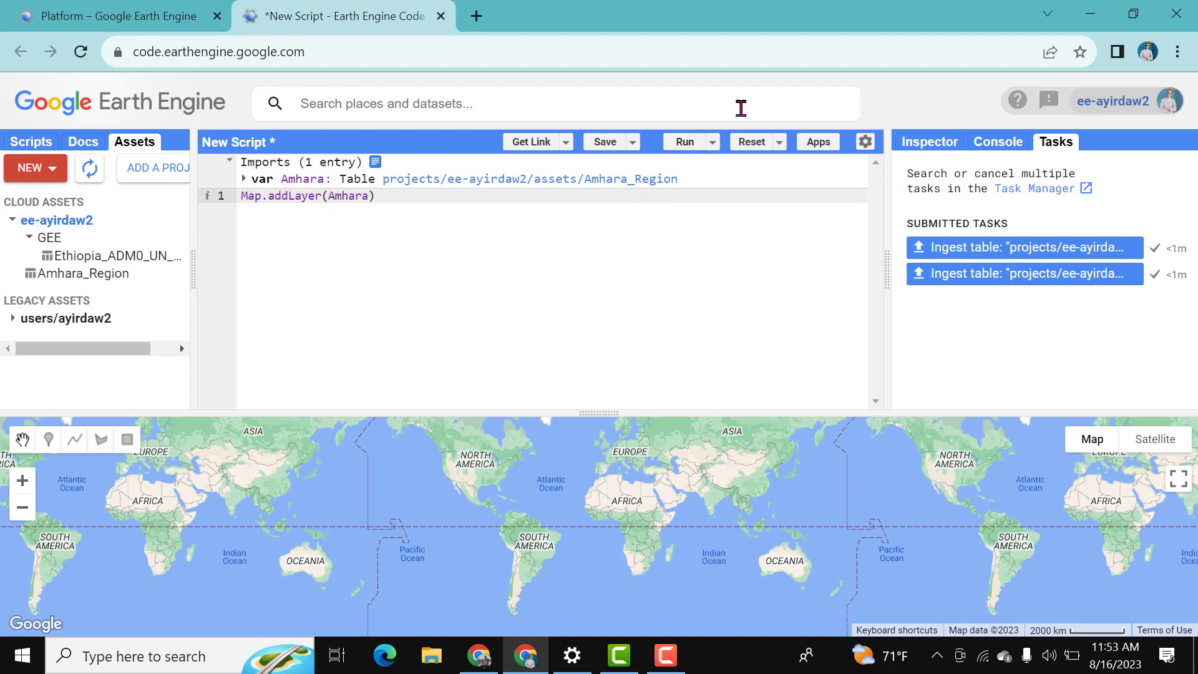
{"action": "left_click", "coordinate": [684, 145]}
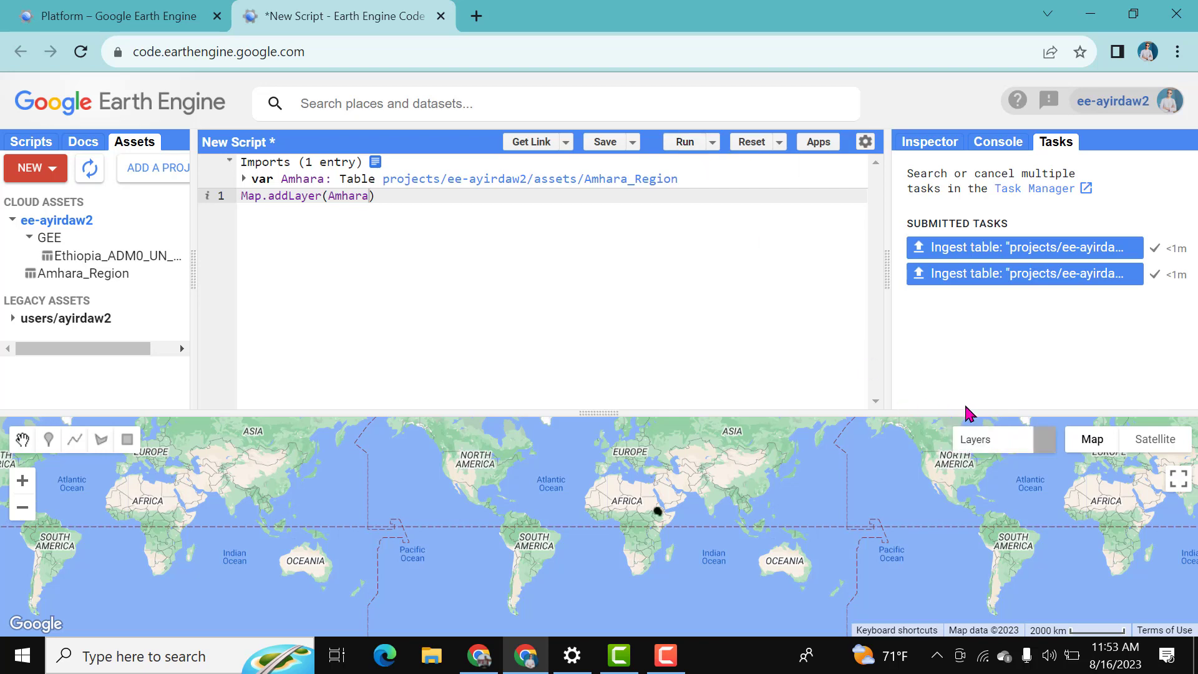
Step: Zoom the map in on the Amhara layer in Ethiopia and enlarge the map area to inspect it
{"action": "mouse_move", "coordinate": [999, 430]}
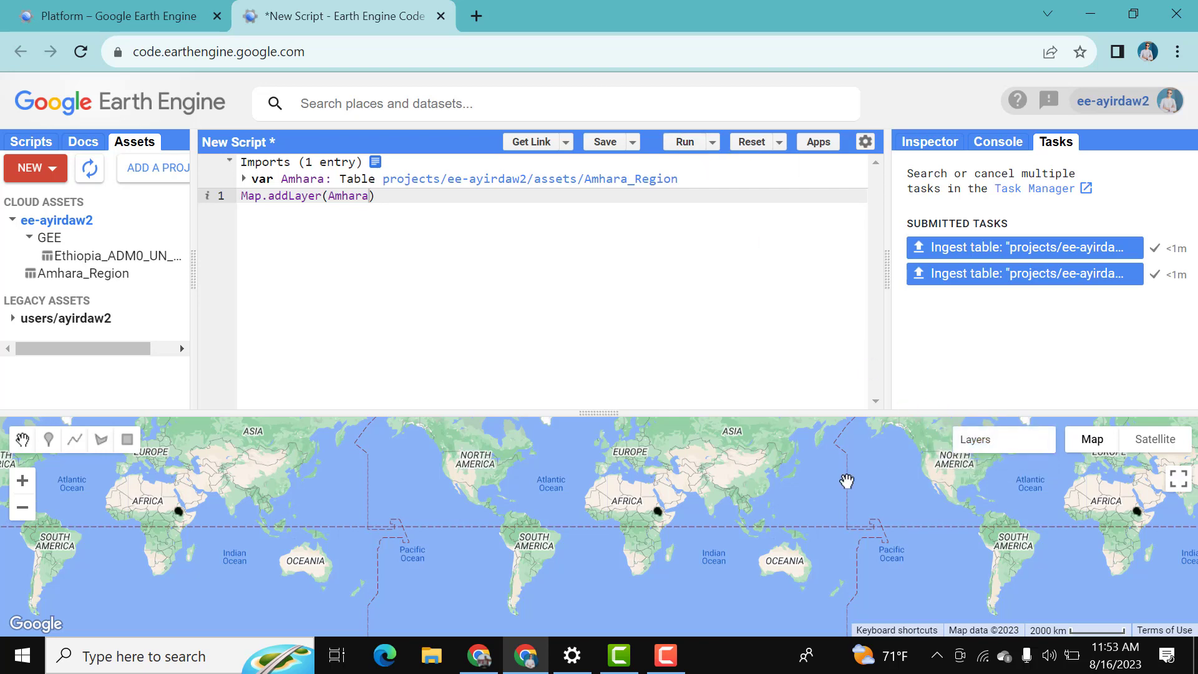
{"action": "scroll", "coordinate": [663, 518], "scroll_direction": "up", "scroll_amount": 3}
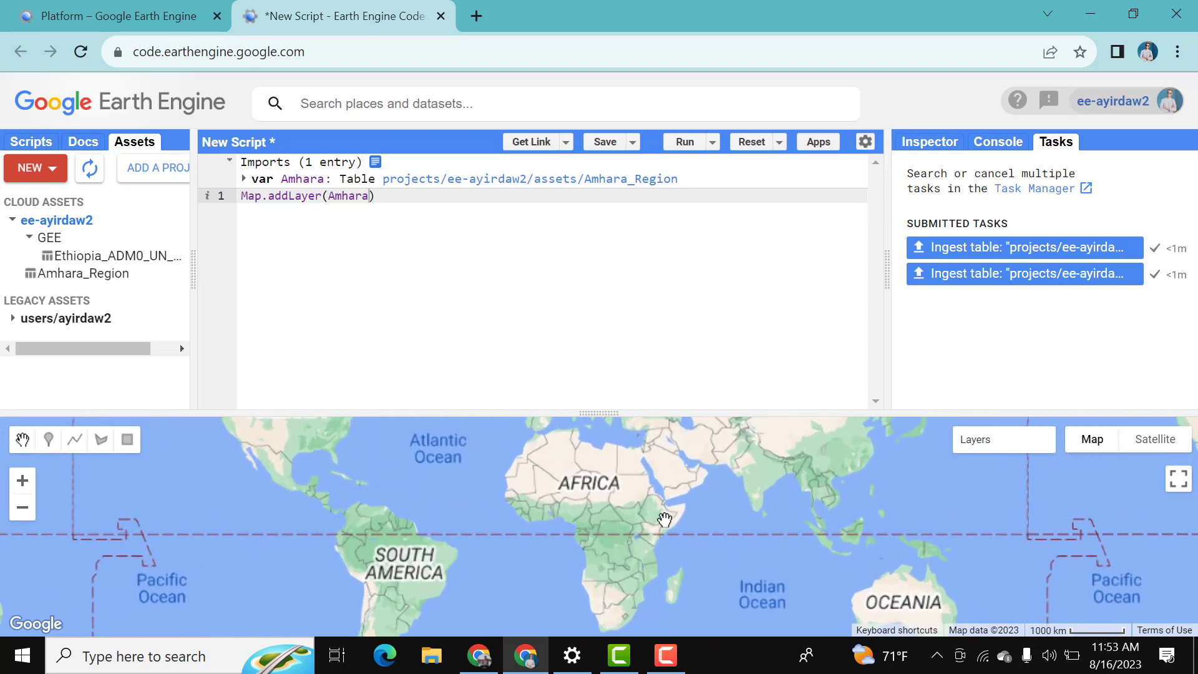
{"action": "scroll", "coordinate": [657, 501], "scroll_direction": "up", "scroll_amount": 2}
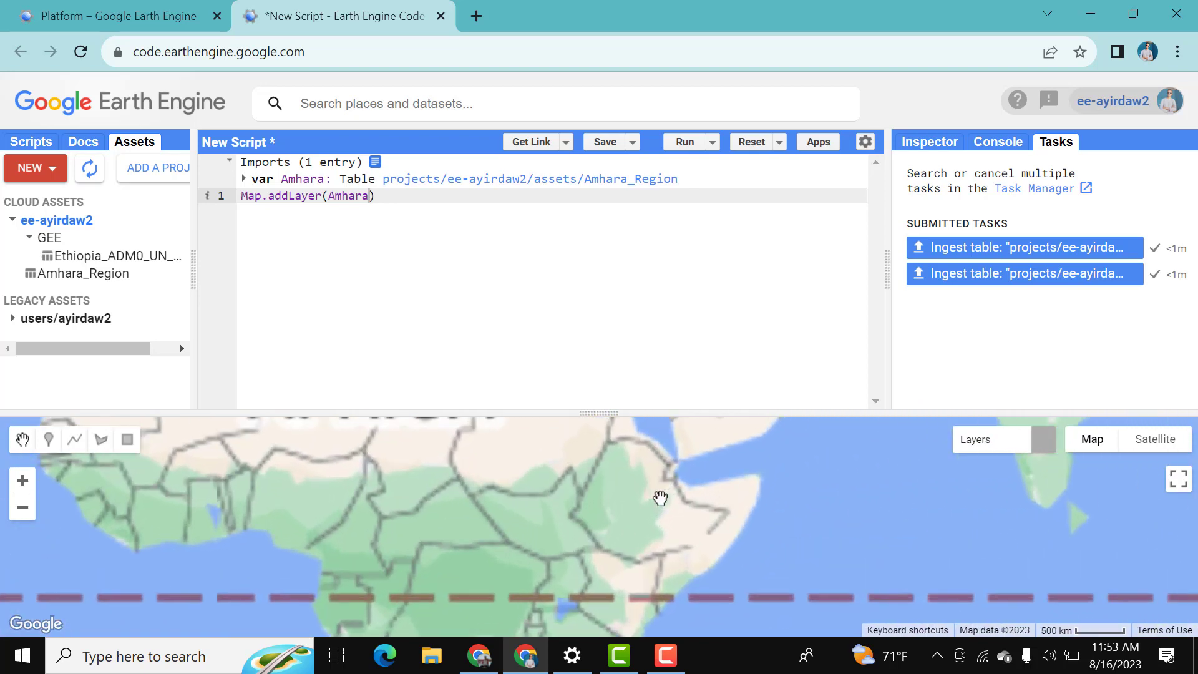
{"action": "scroll", "coordinate": [640, 477], "scroll_direction": "up", "scroll_amount": 2}
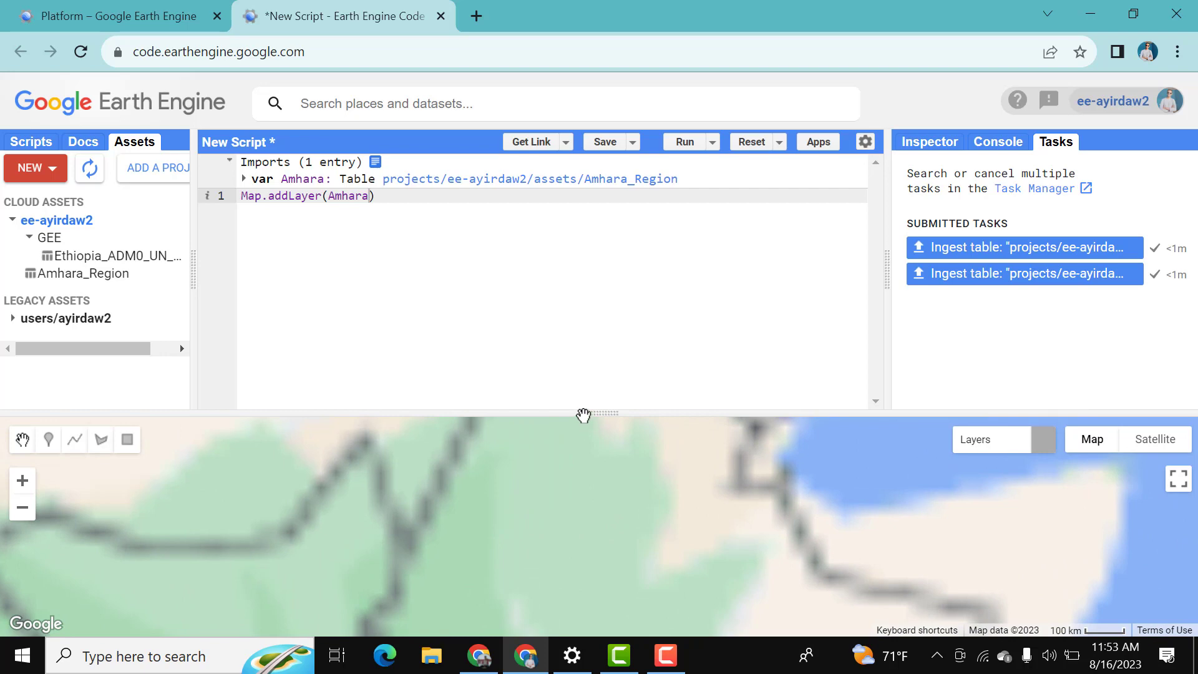
{"action": "mouse_move", "coordinate": [593, 413]}
{"action": "left_mouse_down"}
{"action": "mouse_move", "coordinate": [582, 312]}
{"action": "mouse_move", "coordinate": [551, 249]}
{"action": "left_mouse_up"}
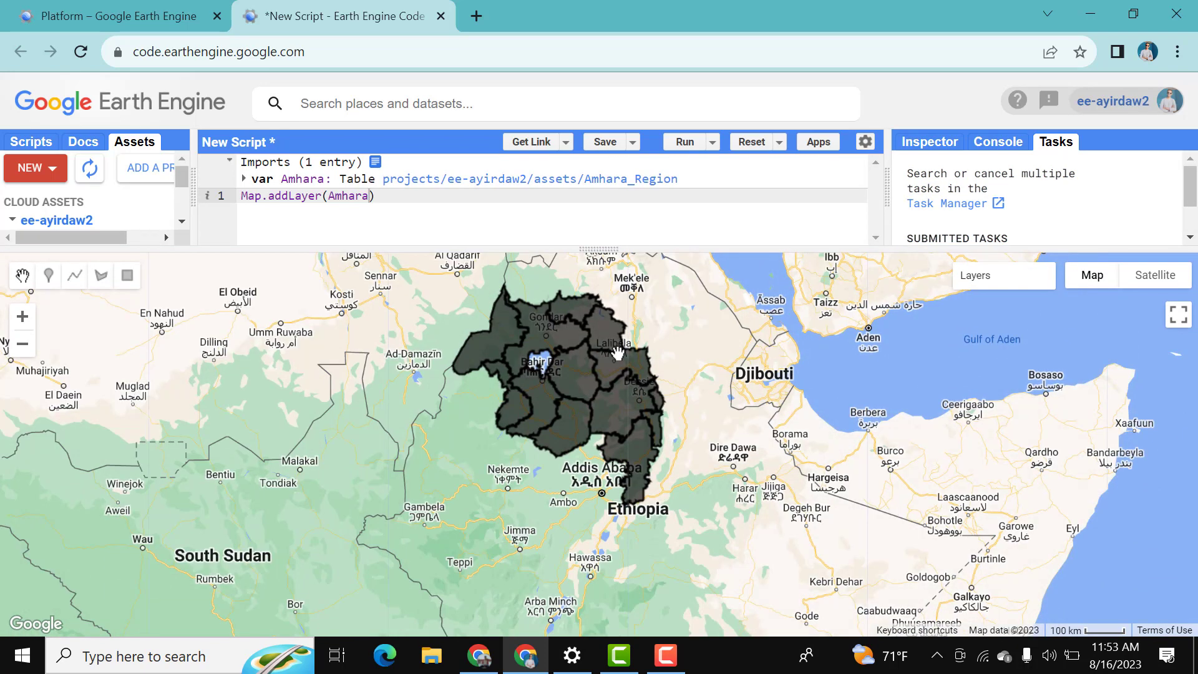